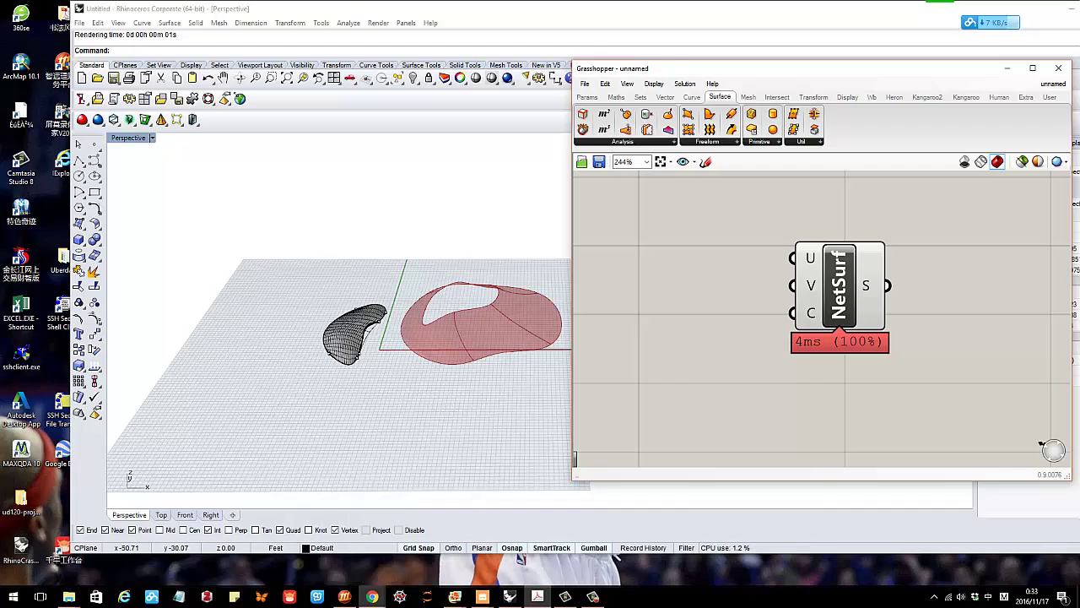
# Capture the left aerial rendering in the City Council PDF, outline its green mounds with freehand strokes, finish the capture and minimize the PDF
pyautogui.moveTo(0, 47); pyautogui.dragTo(499, 28)
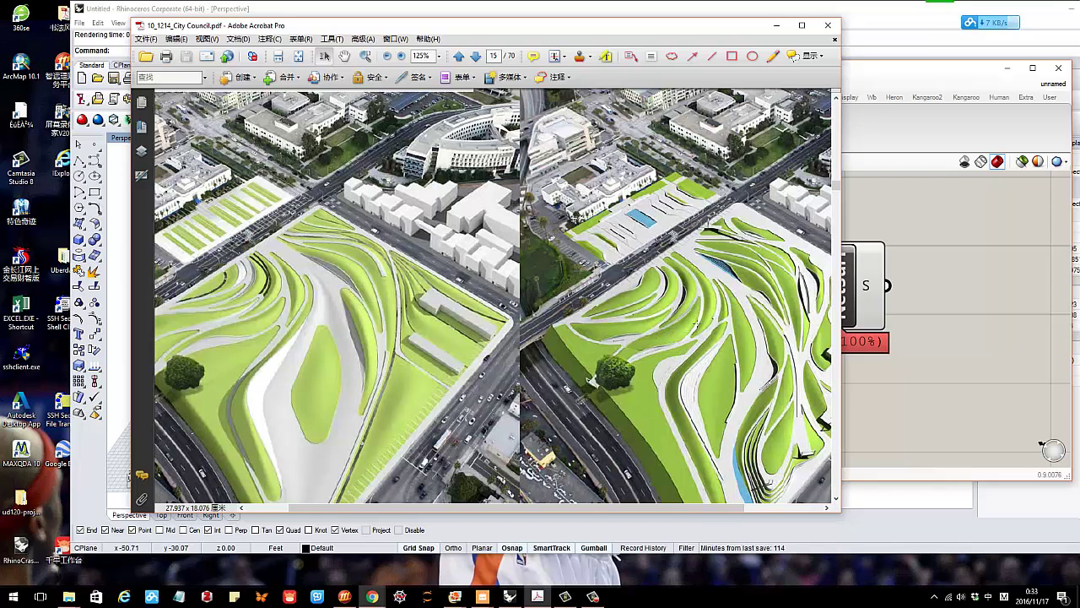
pyautogui.hotkey('ctrl', 'alt', 'a')
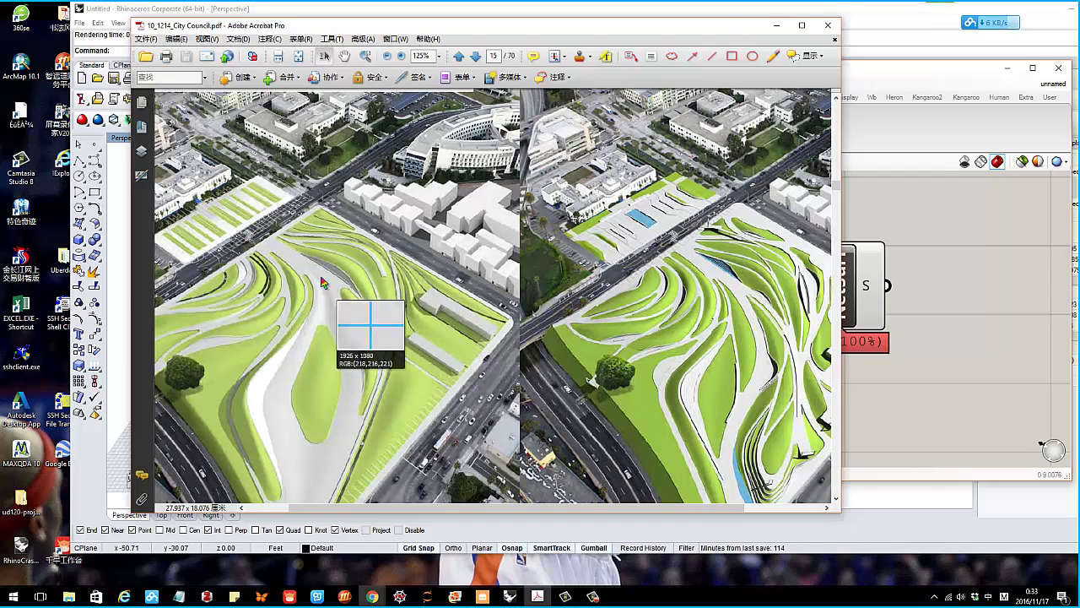
pyautogui.moveTo(201, 212); pyautogui.dragTo(437, 472)
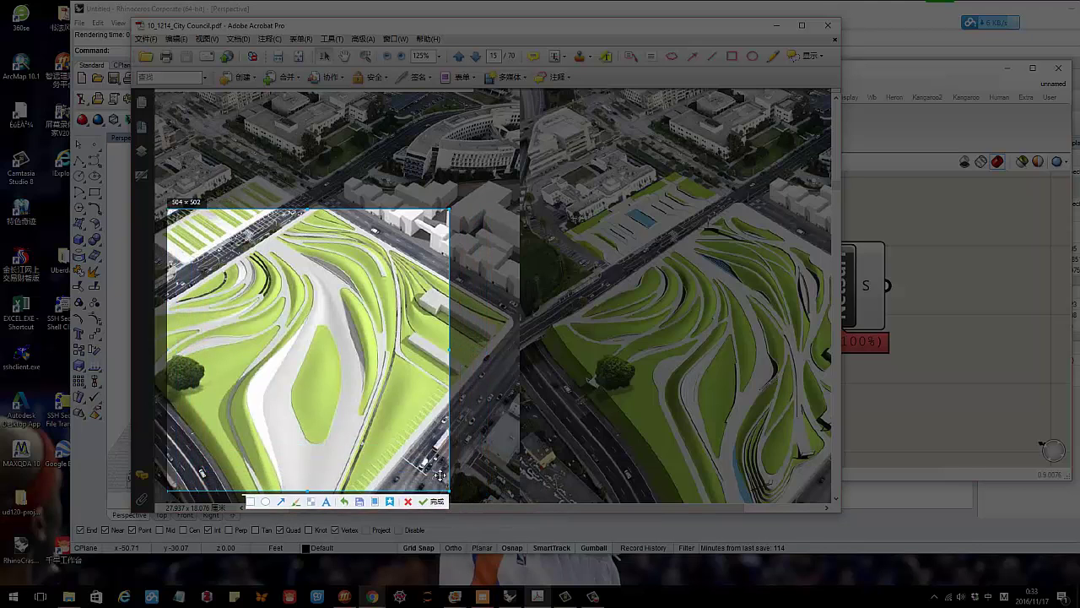
pyautogui.click(291, 500)
pyautogui.moveTo(311, 336)
pyautogui.mouseDown()
pyautogui.moveTo(319, 442)
pyautogui.moveTo(315, 329)
pyautogui.mouseUp()
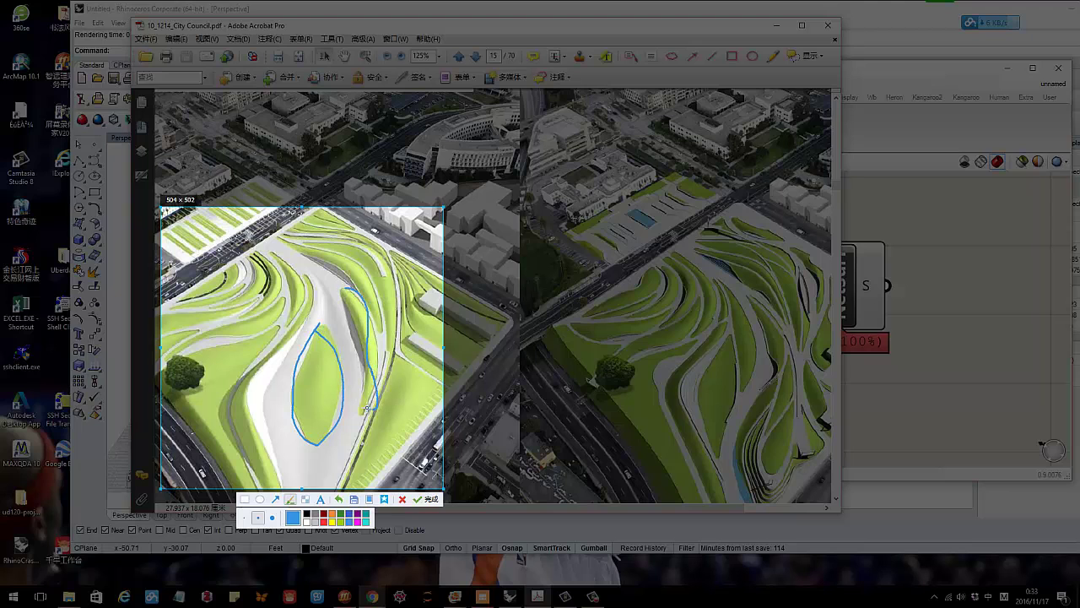
pyautogui.moveTo(367, 409); pyautogui.dragTo(344, 304)
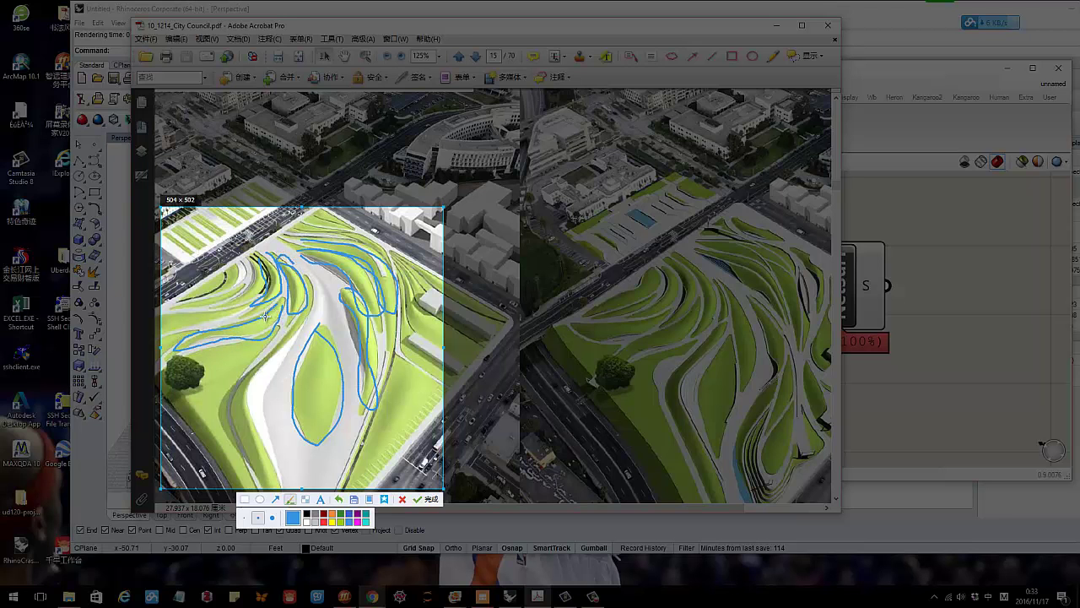
pyautogui.click(422, 500)
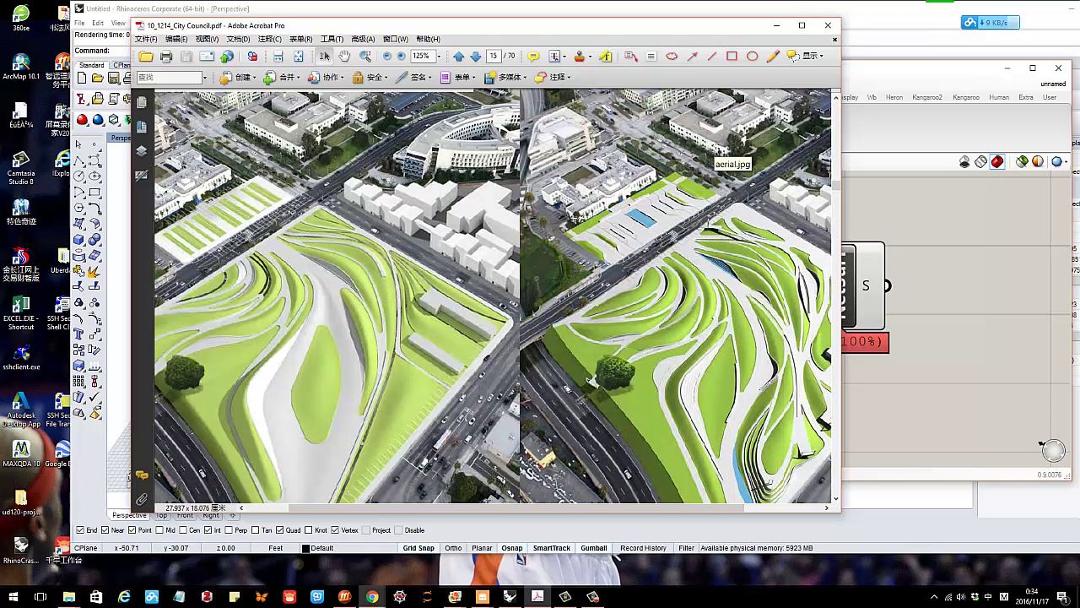
pyautogui.click(777, 26)
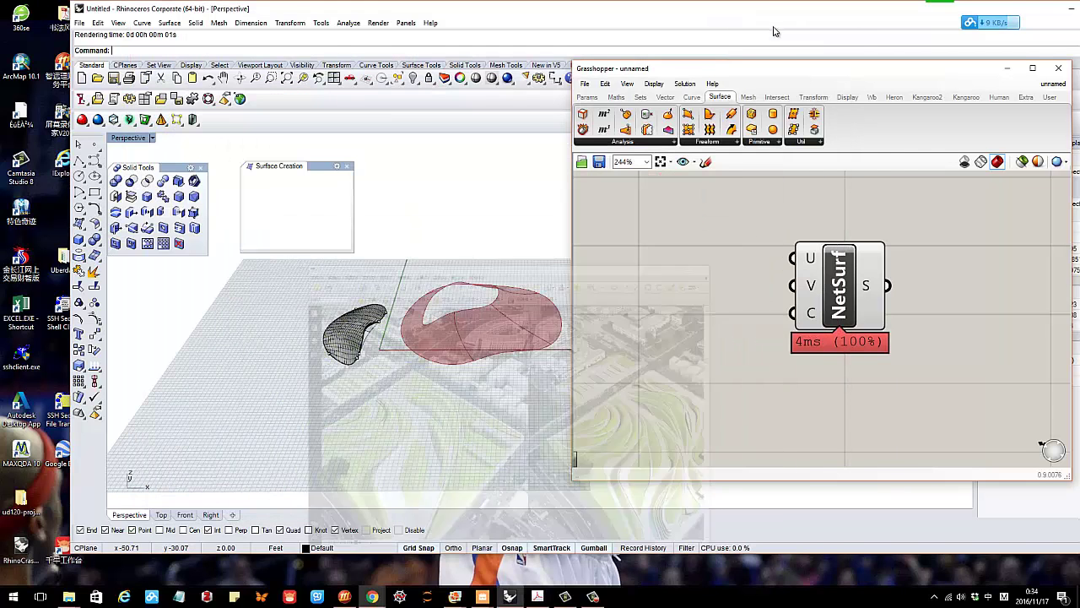
# Draw a closed bean-shaped interpolated curve through points on the ground plane, on the free side of the existing dark gridded surface
pyautogui.moveTo(442, 303); pyautogui.dragTo(432, 352, button='right')
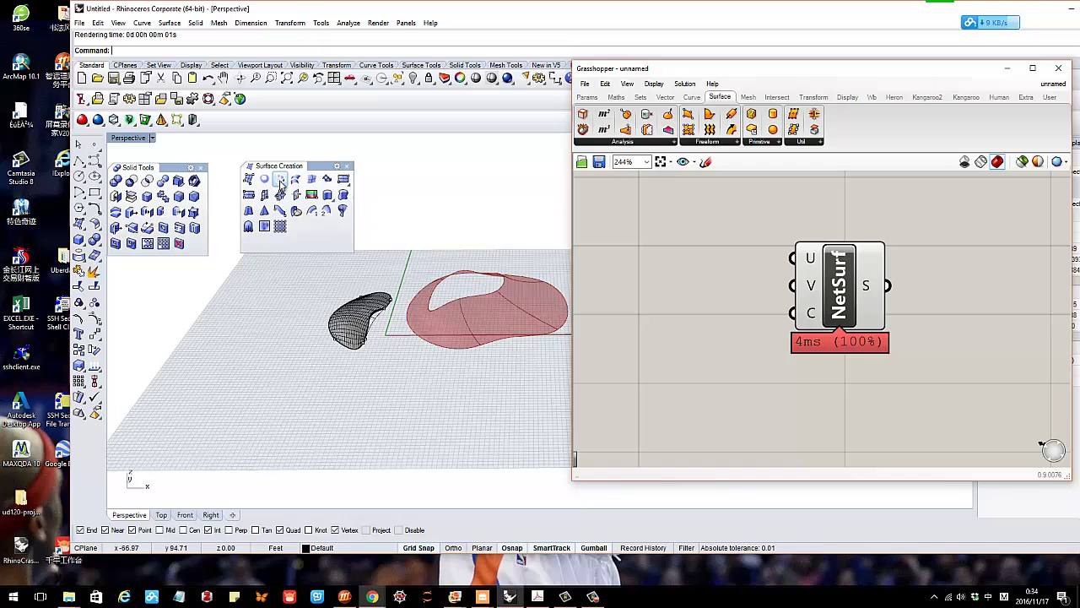
pyautogui.moveTo(283, 253); pyautogui.dragTo(169, 288, button='right')
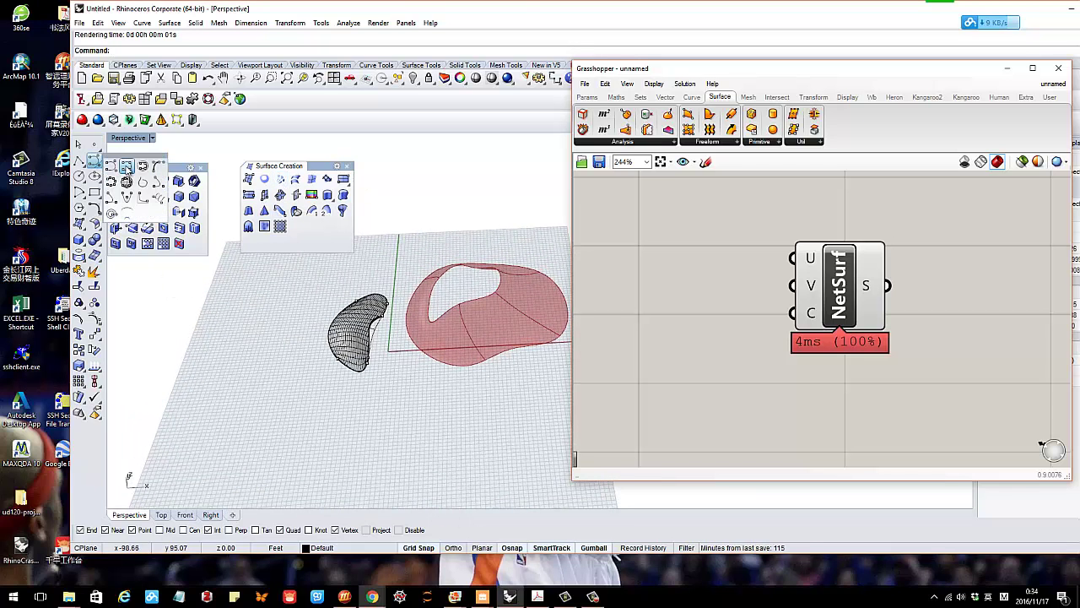
pyautogui.click(96, 161)
pyautogui.scroll(2, 227, 338)
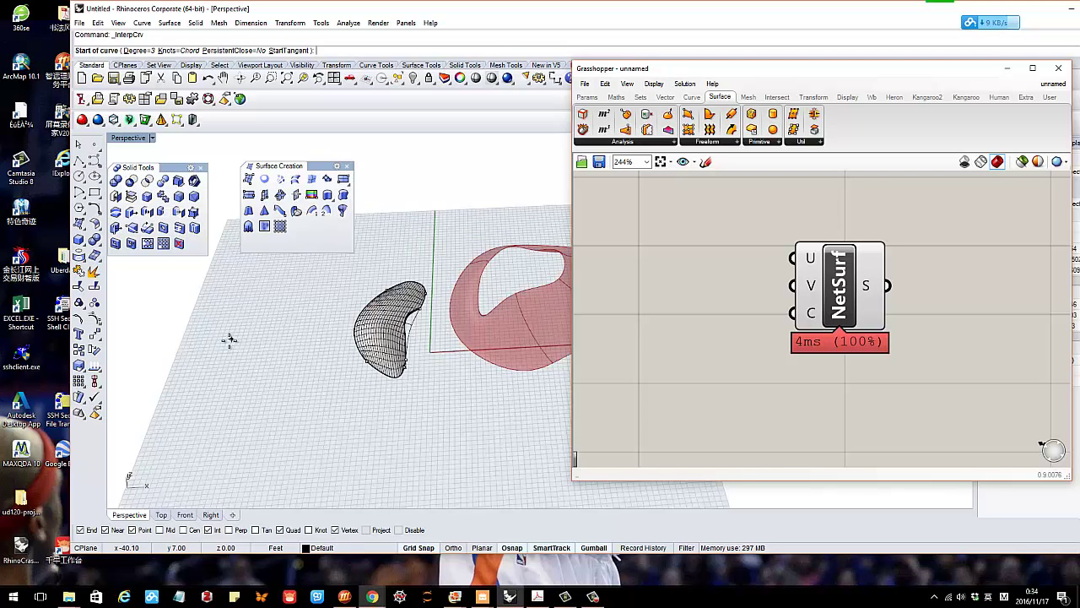
pyautogui.click(229, 340)
pyautogui.click(252, 319)
pyautogui.click(279, 317)
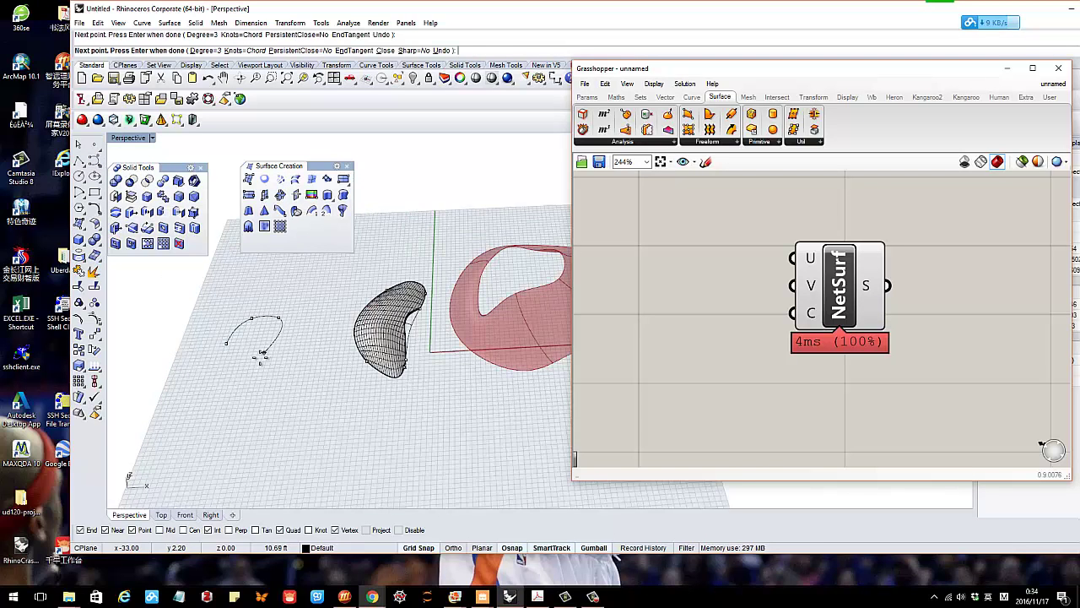
pyautogui.click(258, 360)
pyautogui.click(246, 415)
pyautogui.click(236, 441)
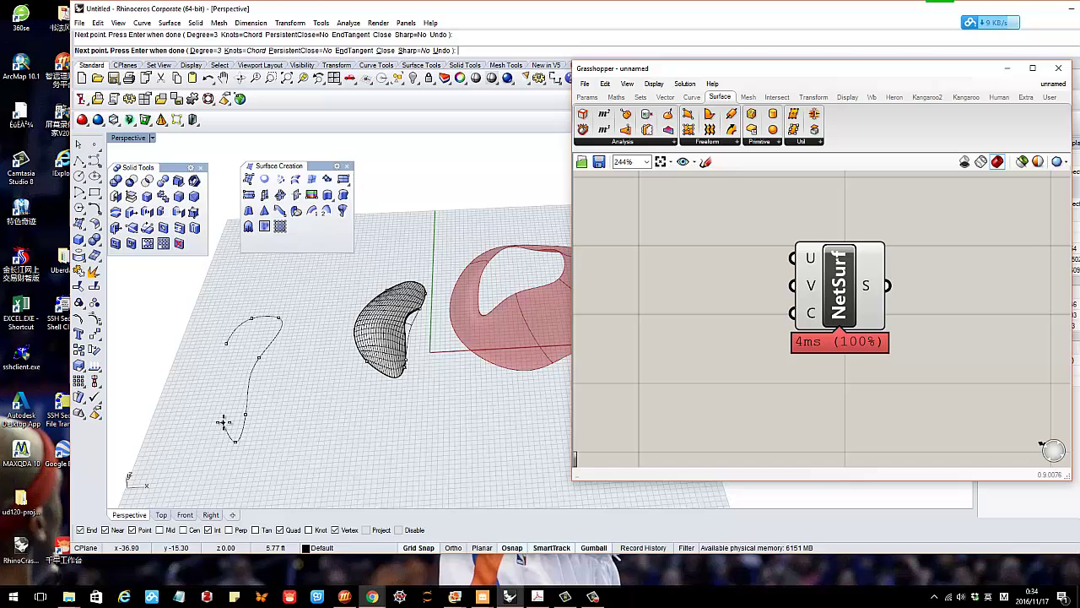
pyautogui.click(222, 417)
pyautogui.click(217, 378)
pyautogui.click(226, 344)
pyautogui.rightClick(237, 353)
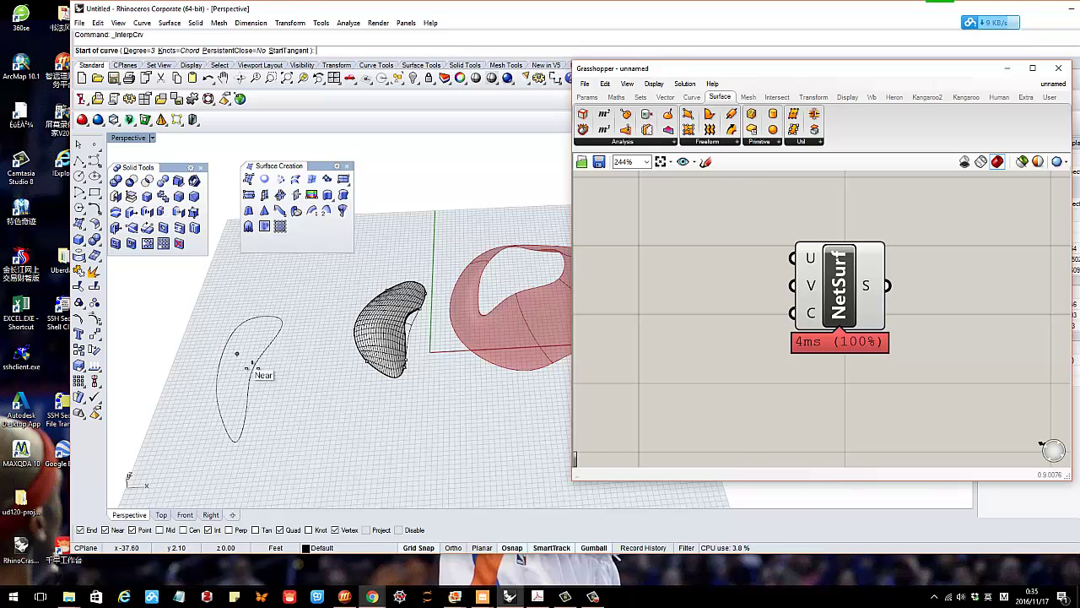
pyautogui.press('Escape')
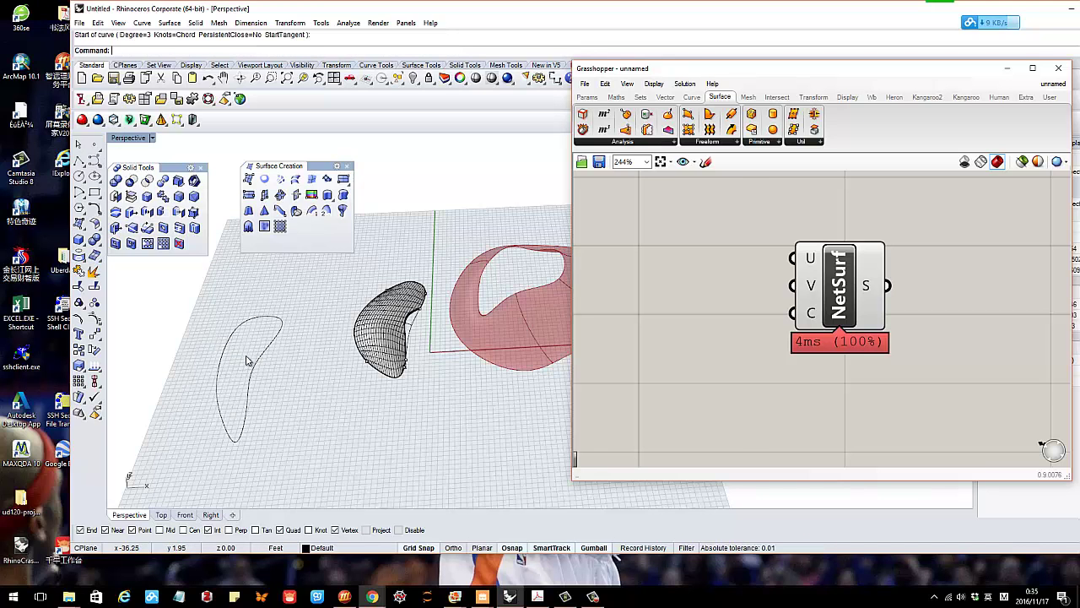
# Draw a three-point interpolated curve across the far end of the bean outline, joining its two sides
pyautogui.moveTo(246, 366); pyautogui.dragTo(324, 289, button='right')
pyautogui.click(360, 335)
pyautogui.press('Escape')
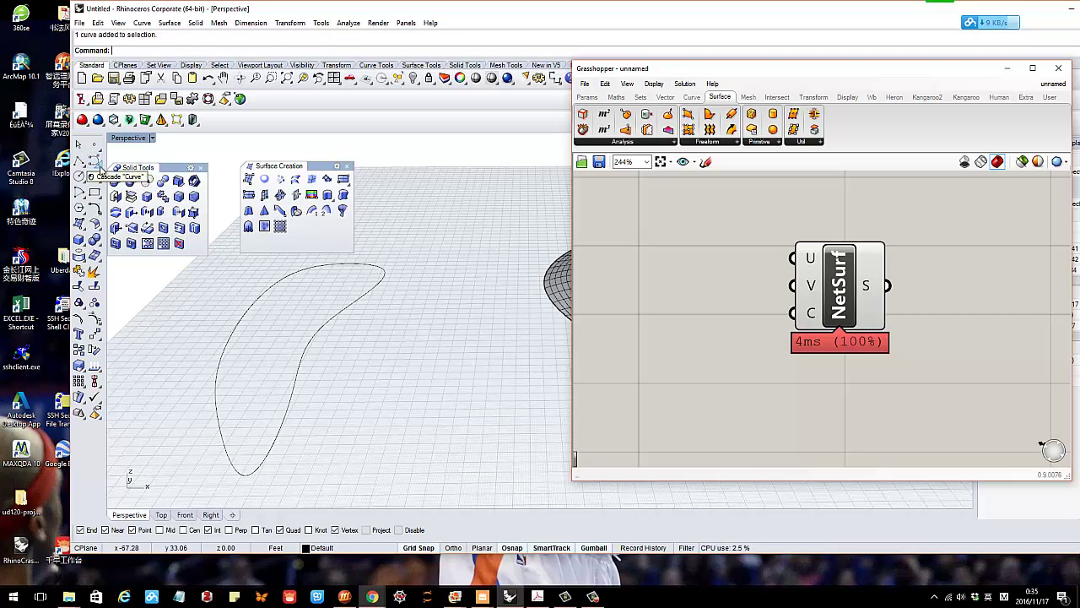
pyautogui.click(95, 160)
pyautogui.scroll(-2, 304, 313)
pyautogui.moveTo(305, 313); pyautogui.dragTo(304, 294, button='right')
pyautogui.scroll(2, 287, 288)
pyautogui.click(282, 288)
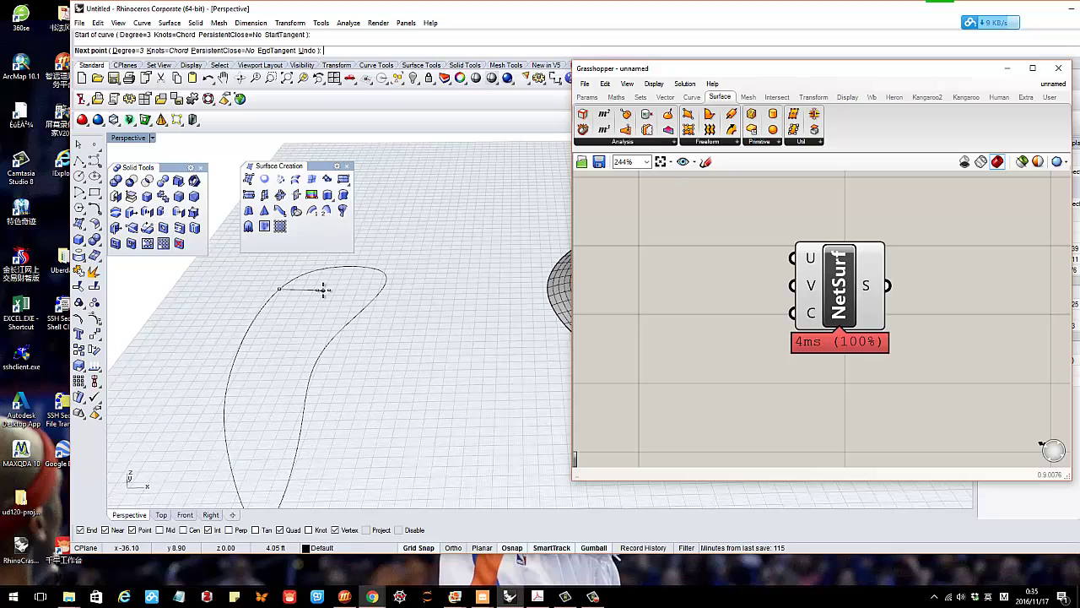
pyautogui.click(323, 290)
pyautogui.click(366, 297)
pyautogui.press('Return')
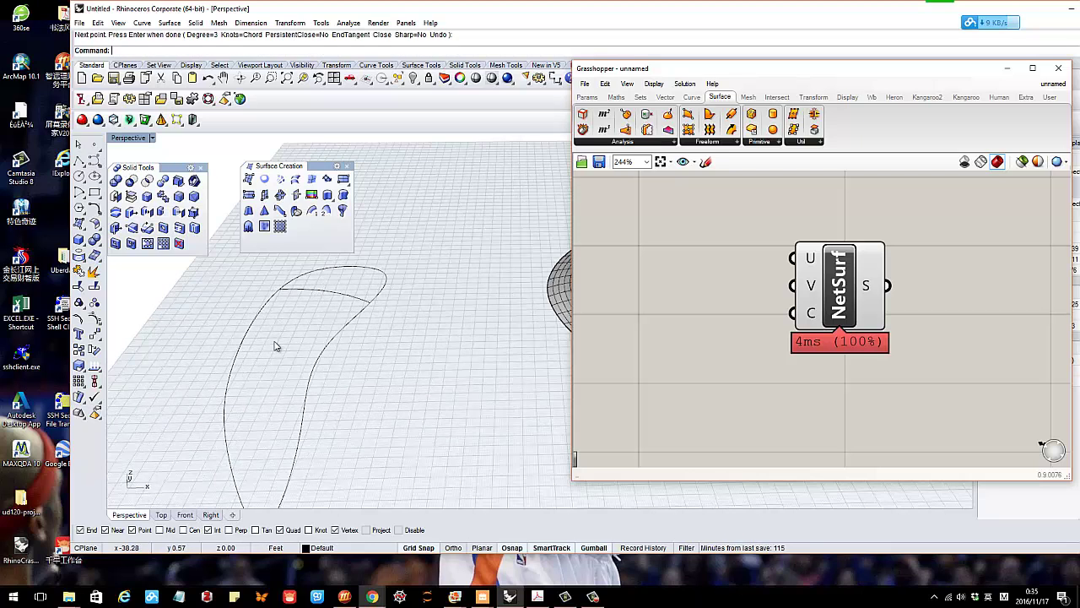
# Draw a second three-point interpolated curve across the outline, just below the first cross curve
pyautogui.press('Return')
pyautogui.click(247, 332)
pyautogui.click(292, 327)
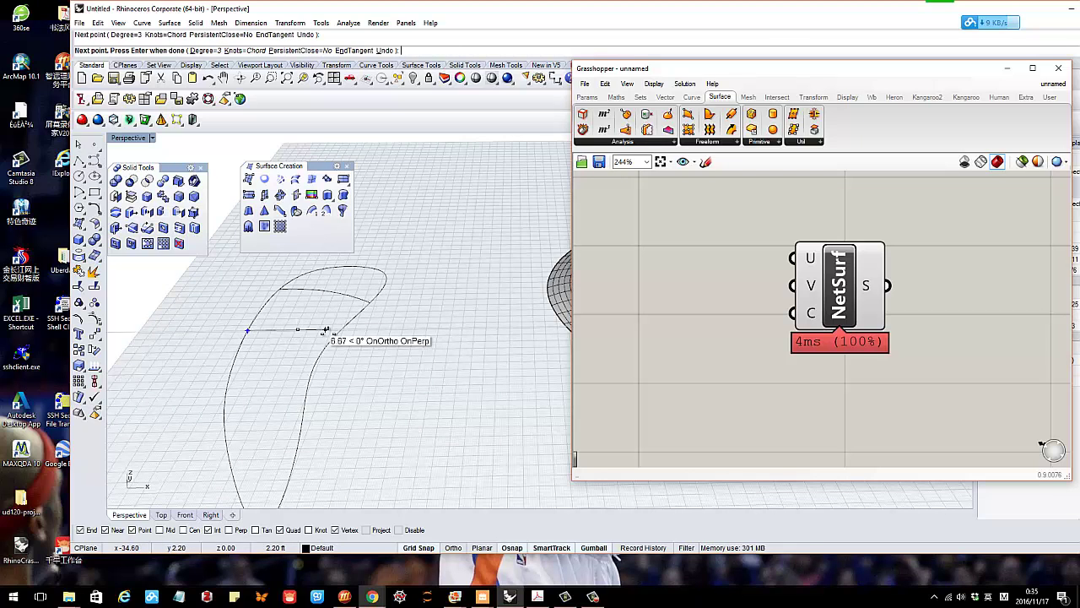
pyautogui.click(333, 337)
pyautogui.press('Return')
# Draw a third three-point interpolated curve across the middle of the outline, joining both sides
pyautogui.press('Return')
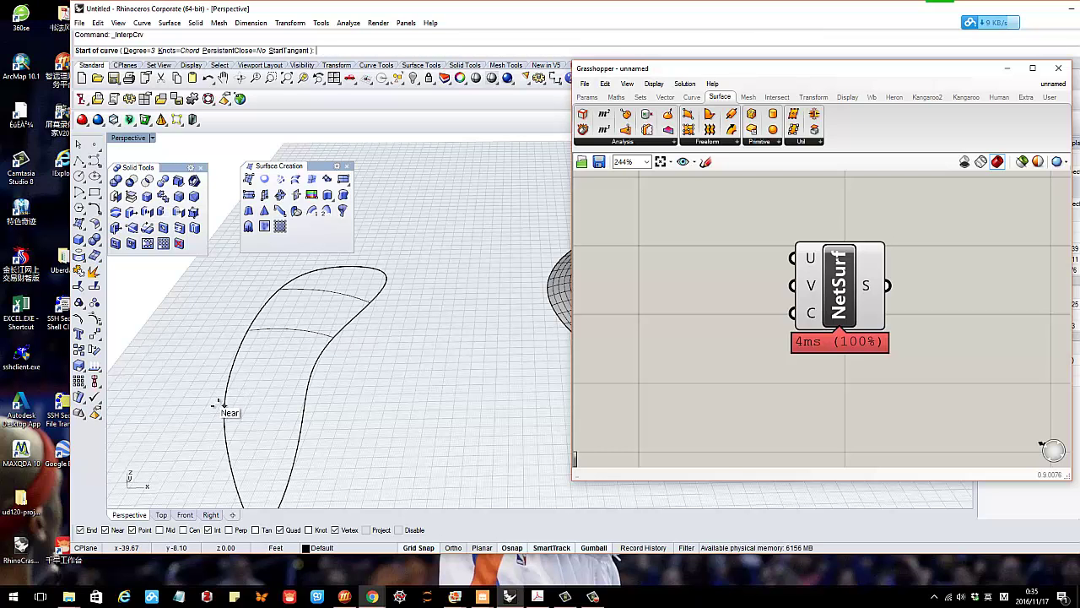
pyautogui.click(223, 406)
pyautogui.click(264, 397)
pyautogui.click(306, 400)
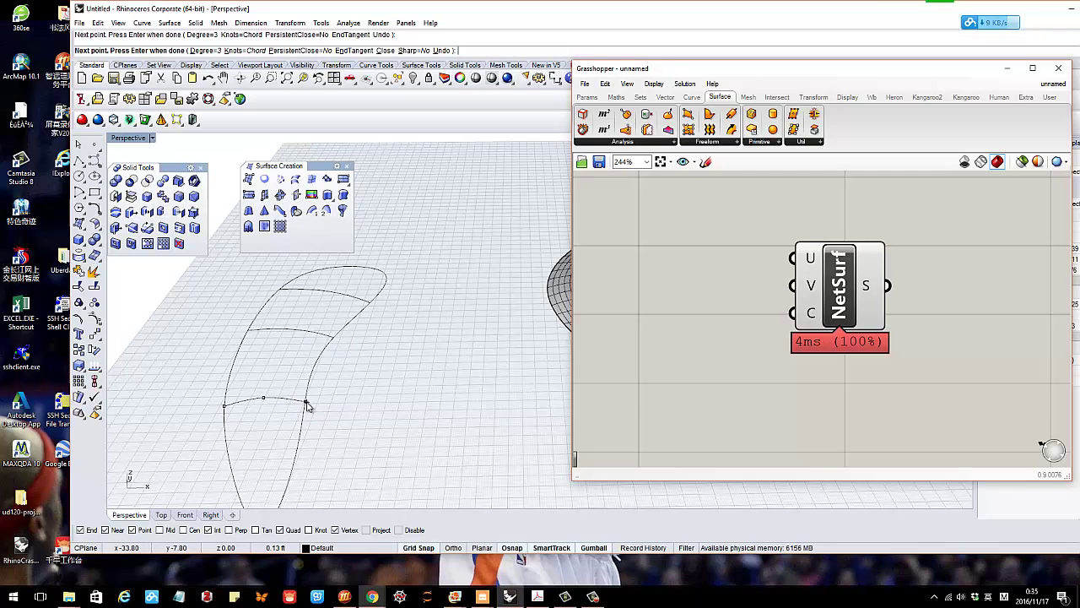
pyautogui.press('Return')
# Show the control points of the farthest cross curve and raise two of its interior points vertically
pyautogui.moveTo(306, 403); pyautogui.dragTo(297, 314, button='right')
pyautogui.click(336, 319)
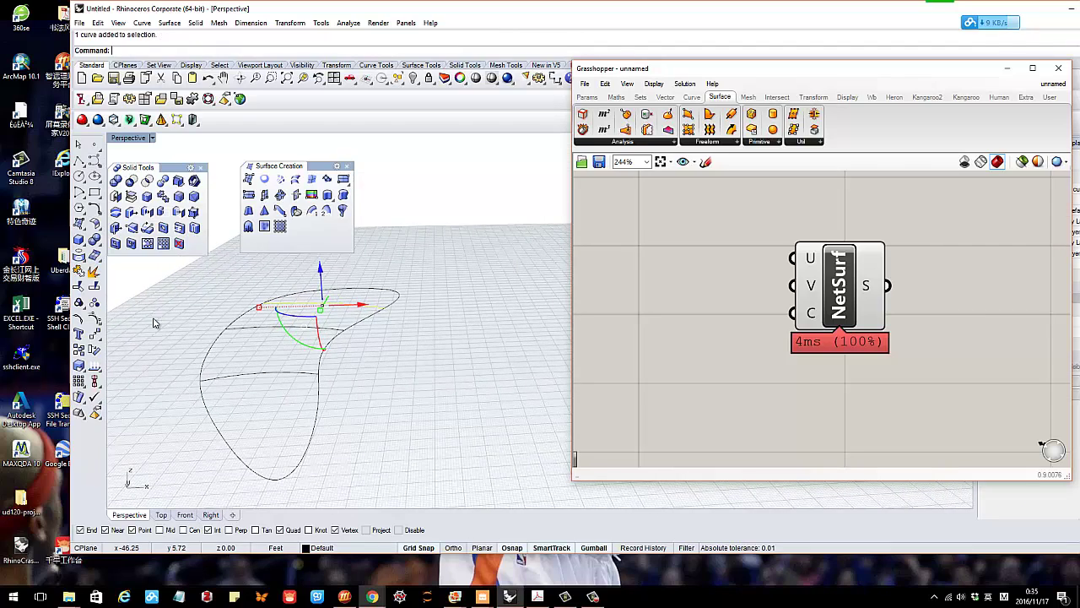
pyautogui.click(95, 317)
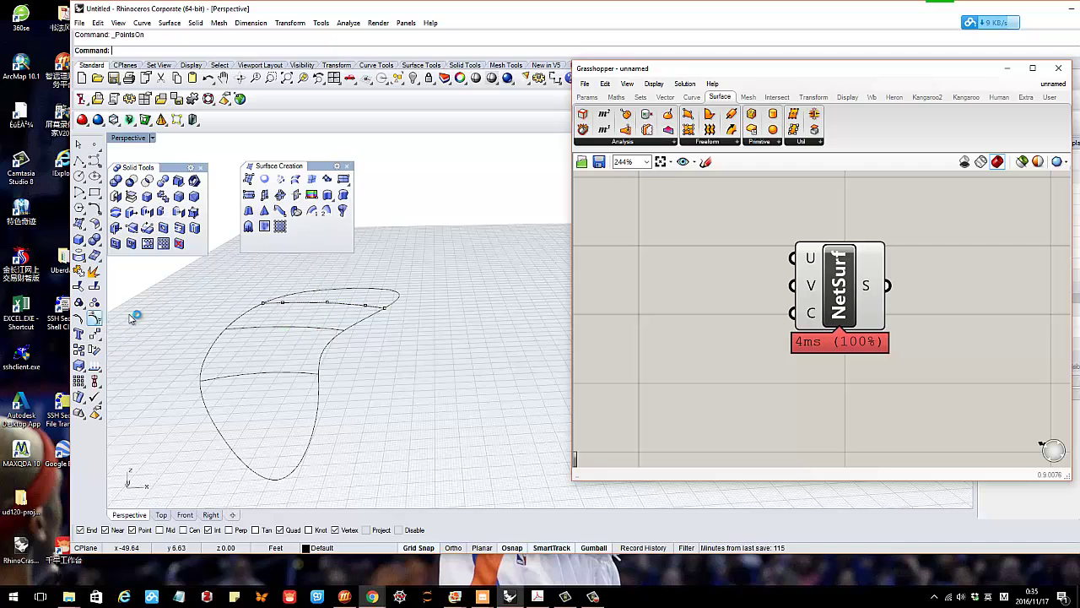
pyautogui.scroll(3, 326, 304)
pyautogui.click(334, 303)
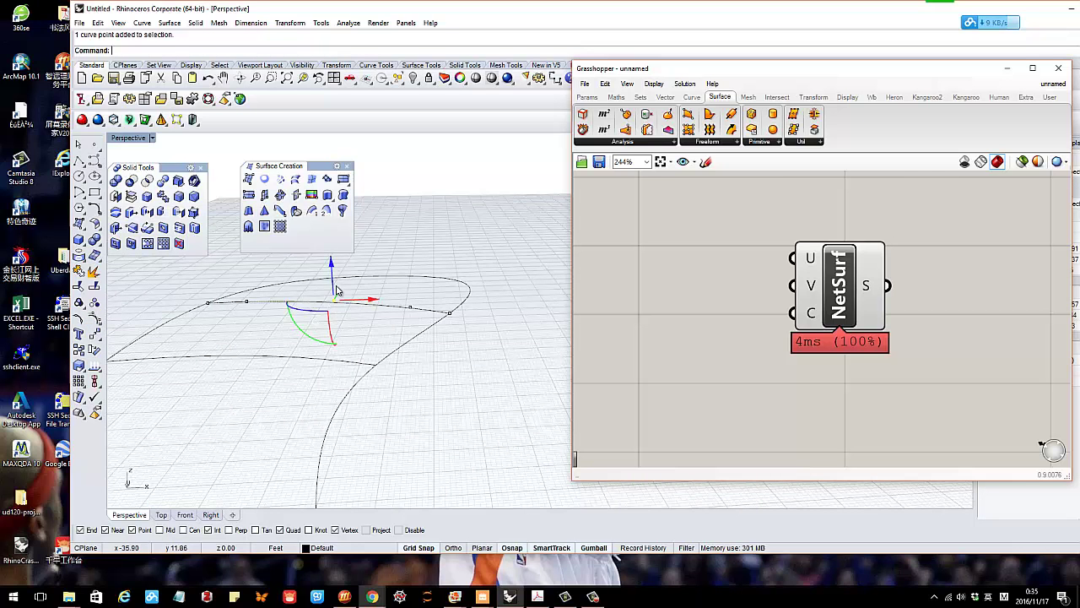
pyautogui.moveTo(333, 283); pyautogui.dragTo(333, 252)
pyautogui.moveTo(365, 286); pyautogui.dragTo(376, 287, button='right')
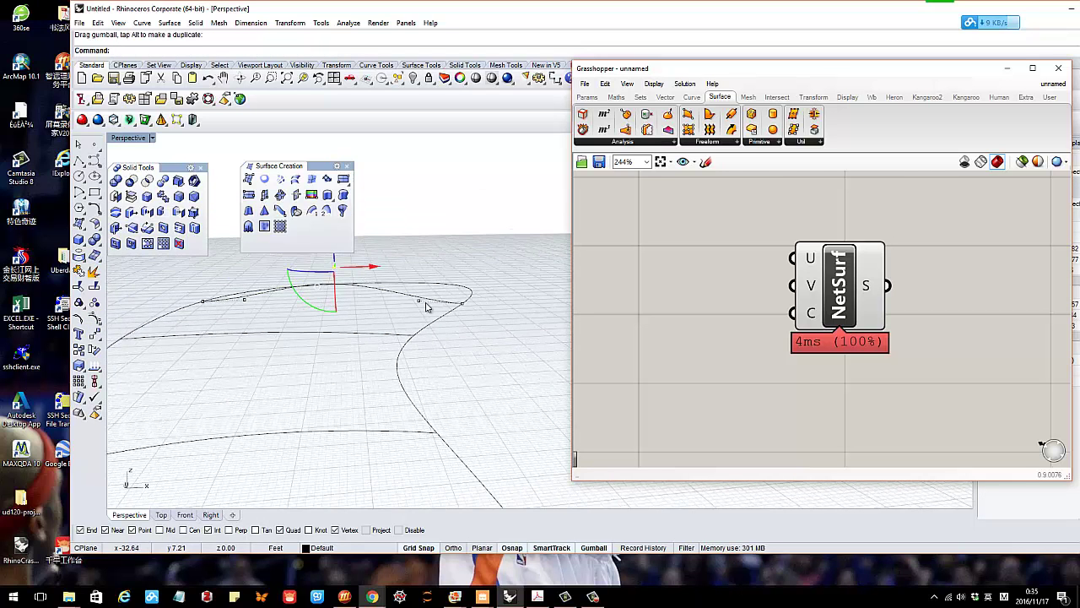
pyautogui.click(418, 301)
pyautogui.moveTo(418, 277); pyautogui.dragTo(419, 254)
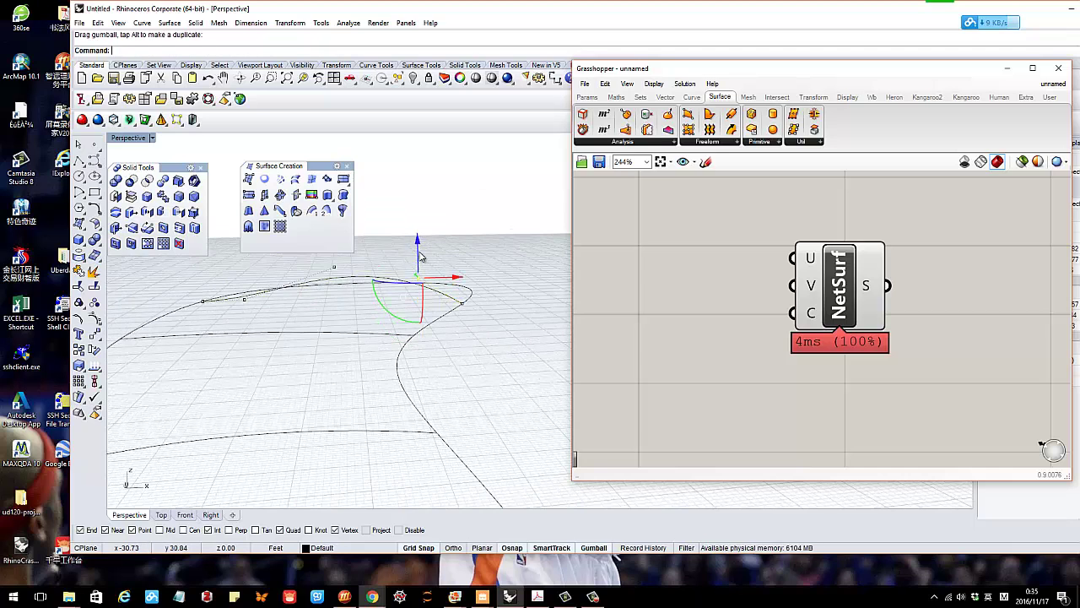
# Show the control points of the middle cross curve and raise its three interior points vertically into an arch
pyautogui.scroll(-4, 346, 306)
pyautogui.moveTo(330, 313); pyautogui.dragTo(311, 331, button='right')
pyautogui.click(335, 306)
pyautogui.click(95, 317)
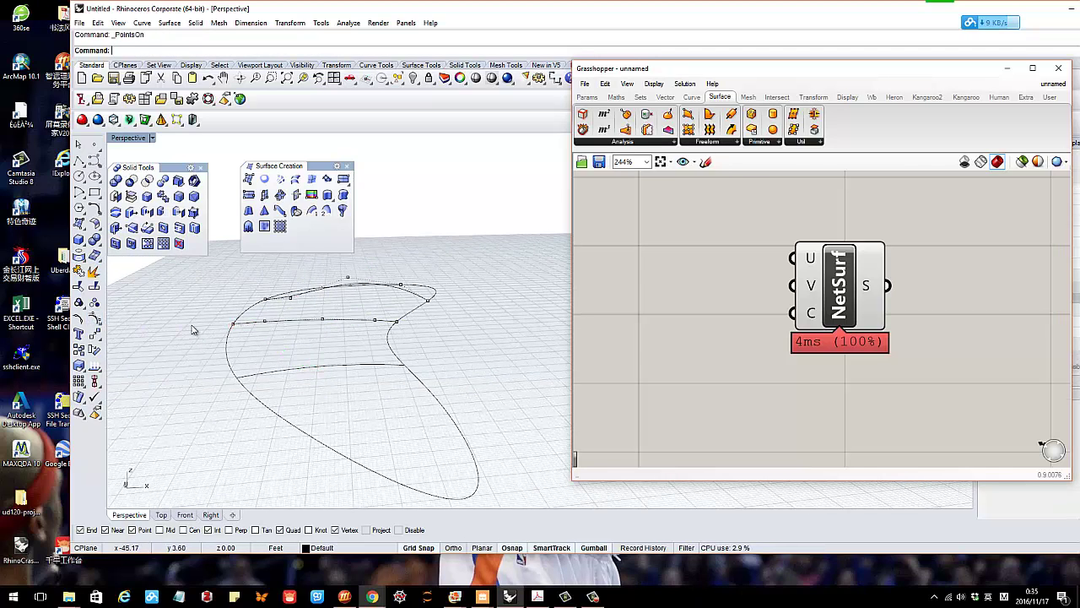
pyautogui.click(263, 320)
pyautogui.moveTo(266, 301); pyautogui.dragTo(265, 273)
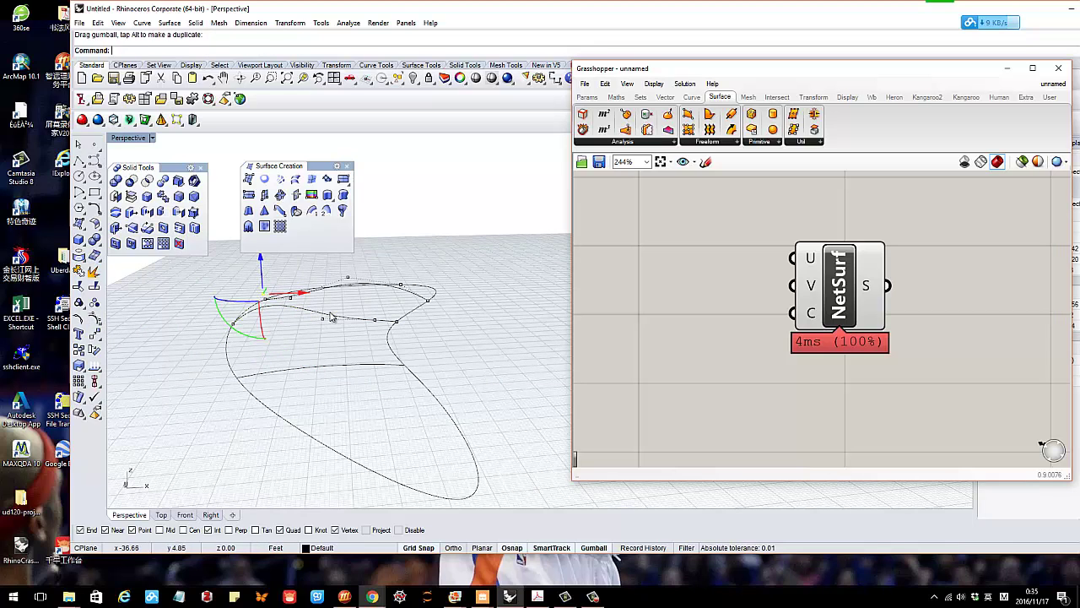
pyautogui.click(324, 319)
pyautogui.moveTo(325, 293); pyautogui.dragTo(337, 273)
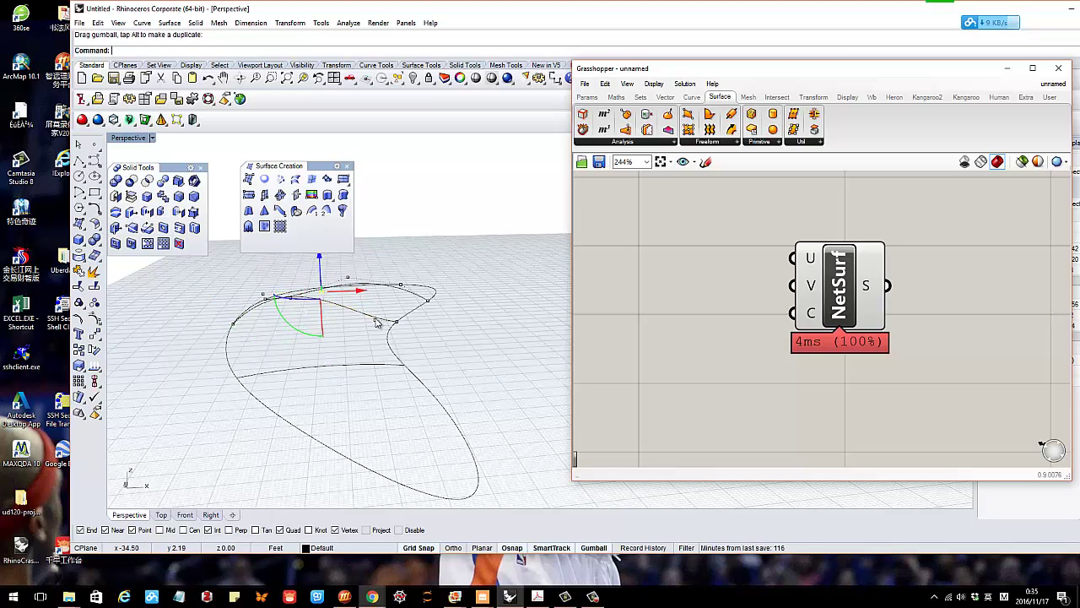
pyautogui.click(376, 321)
pyautogui.moveTo(377, 303); pyautogui.dragTo(376, 288)
# Show the control points of the nearest cross curve, raise its three interior points into an arch, and hide all control points
pyautogui.scroll(-5, 321, 319)
pyautogui.moveTo(321, 320); pyautogui.dragTo(292, 347, button='right')
pyautogui.click(289, 346)
pyautogui.click(95, 321)
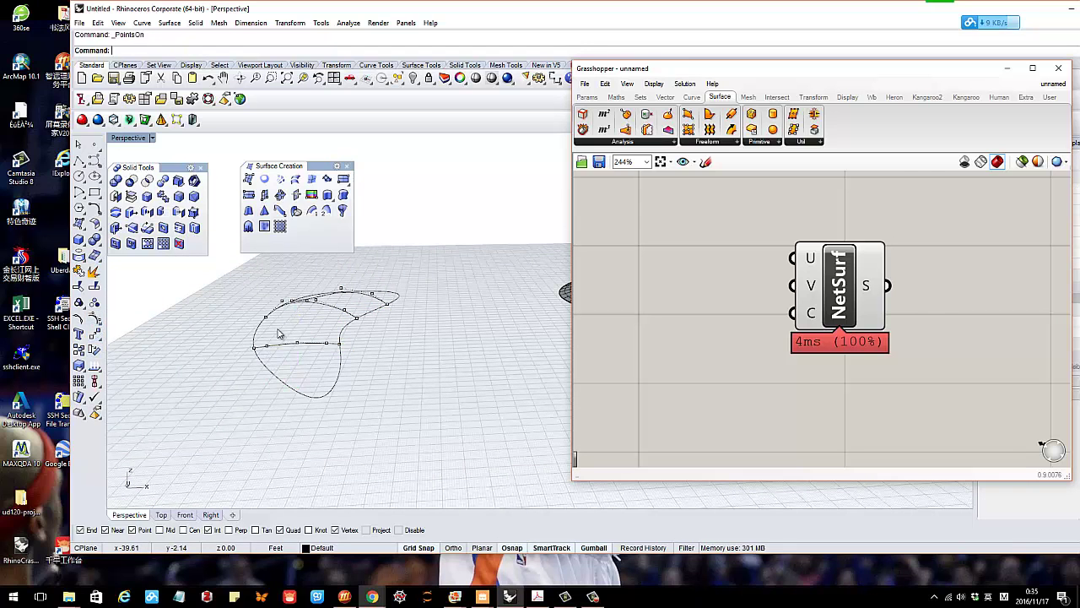
pyautogui.click(266, 347)
pyautogui.scroll(3, 274, 343)
pyautogui.moveTo(260, 321); pyautogui.dragTo(344, 302)
pyautogui.click(306, 344)
pyautogui.click(344, 345)
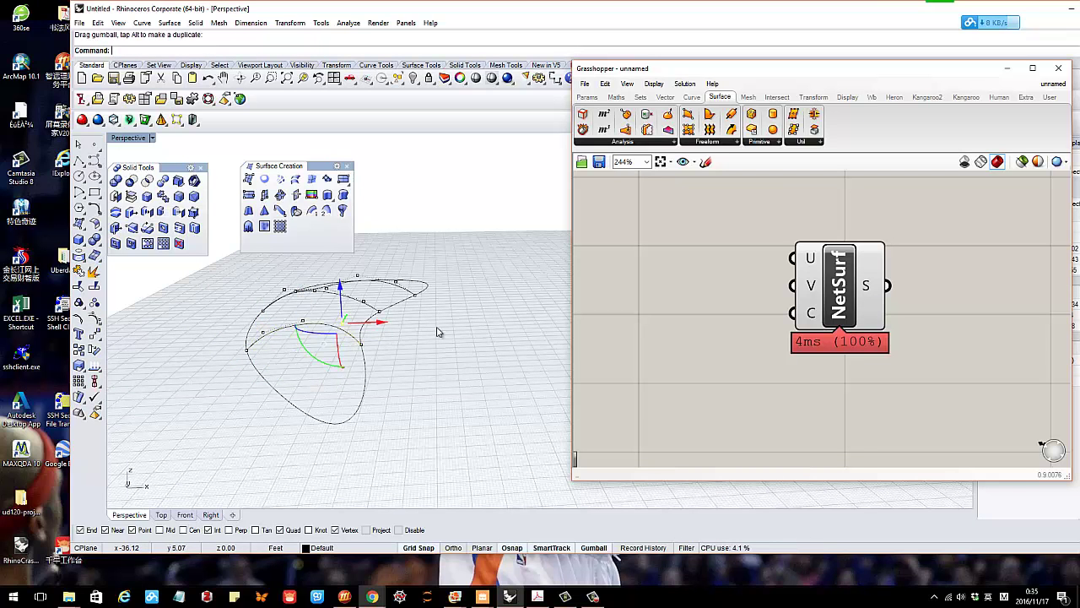
pyautogui.click(437, 332)
pyautogui.scroll(-4, 320, 332)
pyautogui.press('Escape')
pyautogui.moveTo(320, 332)
pyautogui.mouseDown(button='right')
pyautogui.moveTo(345, 354)
pyautogui.moveTo(335, 374)
pyautogui.moveTo(317, 337)
pyautogui.mouseUp(button='right')
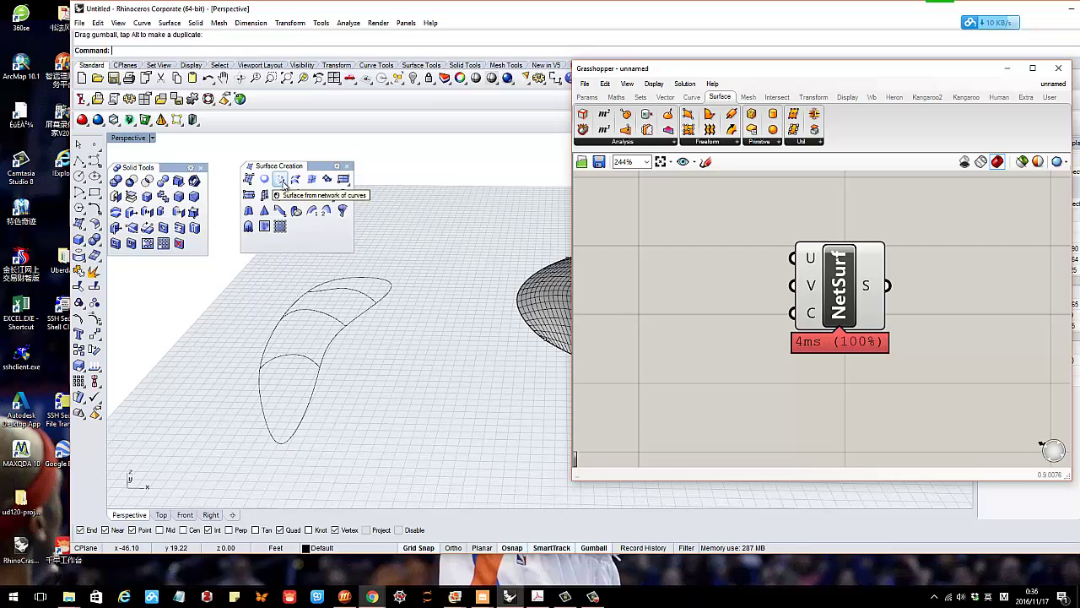
# Show the control points of the nearest cross curve, shift one interior point horizontally to refine the arch, and hide the points
pyautogui.moveTo(326, 345); pyautogui.dragTo(329, 323, button='right')
pyautogui.scroll(5, 328, 323)
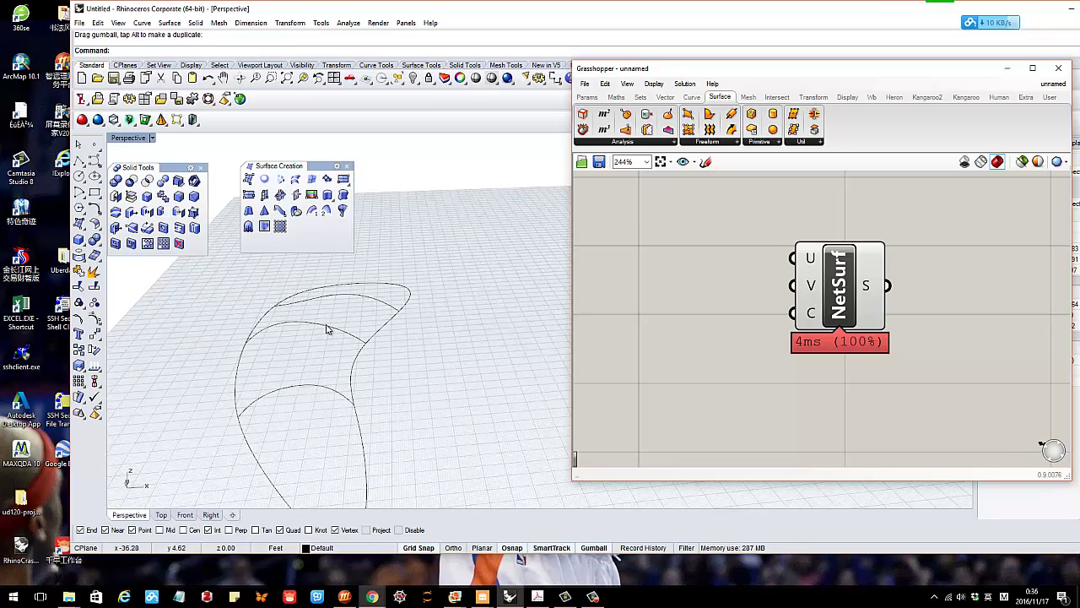
pyautogui.click(328, 326)
pyautogui.click(348, 293)
pyautogui.moveTo(312, 372); pyautogui.dragTo(360, 318, button='right')
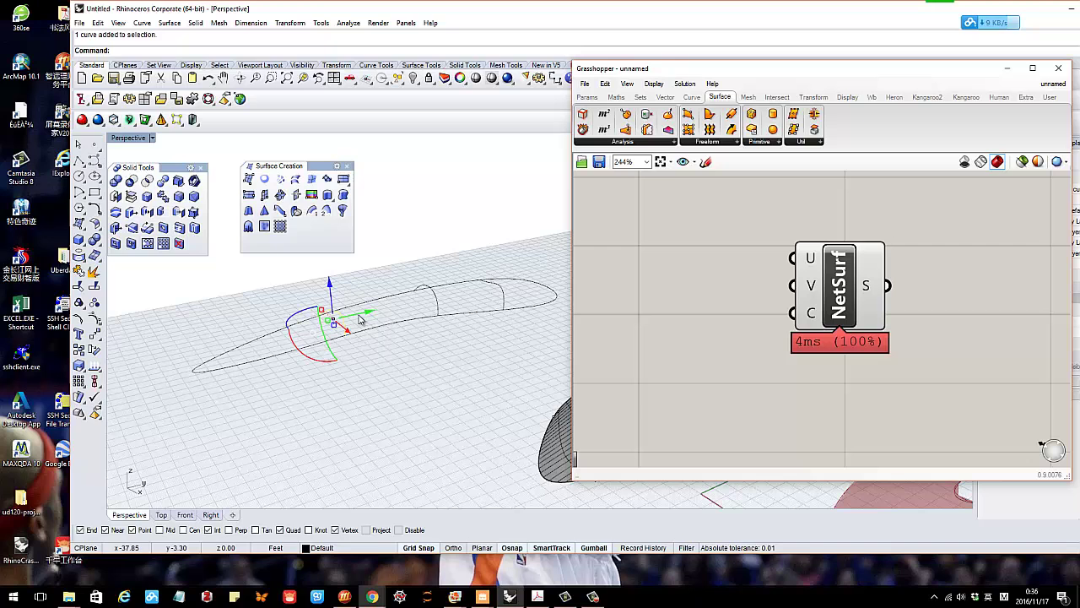
pyautogui.click(96, 323)
pyautogui.scroll(4, 340, 321)
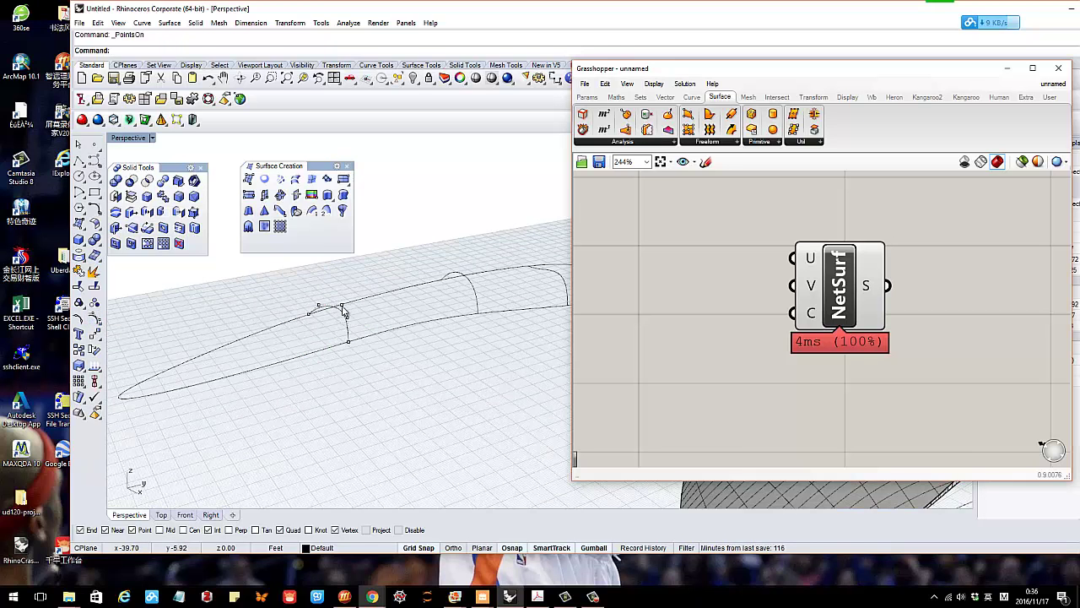
pyautogui.click(342, 307)
pyautogui.scroll(3, 346, 309)
pyautogui.moveTo(371, 305); pyautogui.dragTo(362, 305)
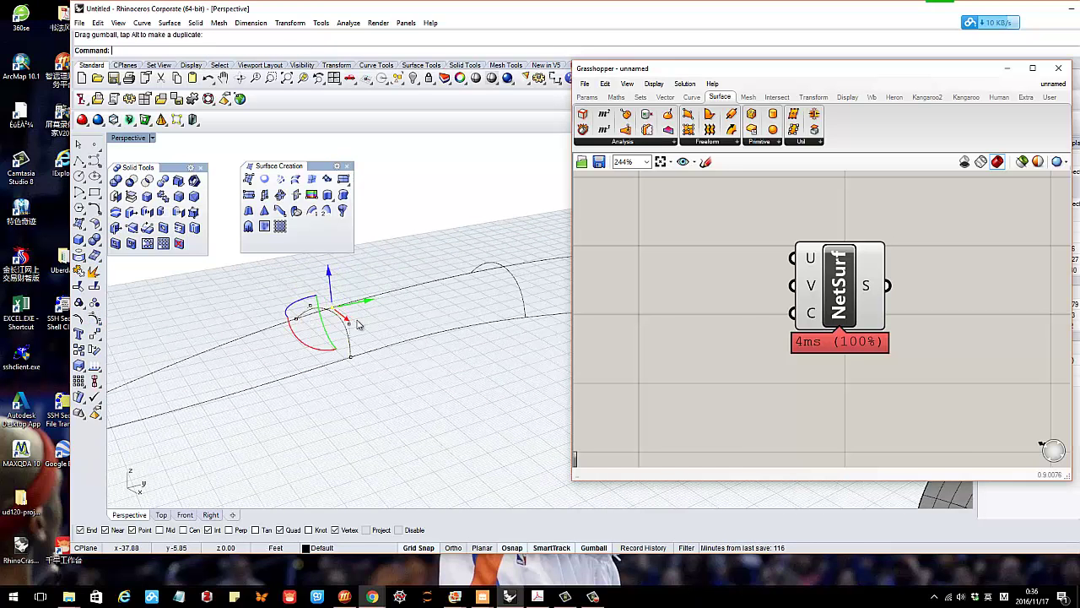
pyautogui.scroll(1, 357, 321)
pyautogui.click(347, 326)
pyautogui.moveTo(321, 325); pyautogui.dragTo(342, 354, button='right')
pyautogui.click(94, 145)
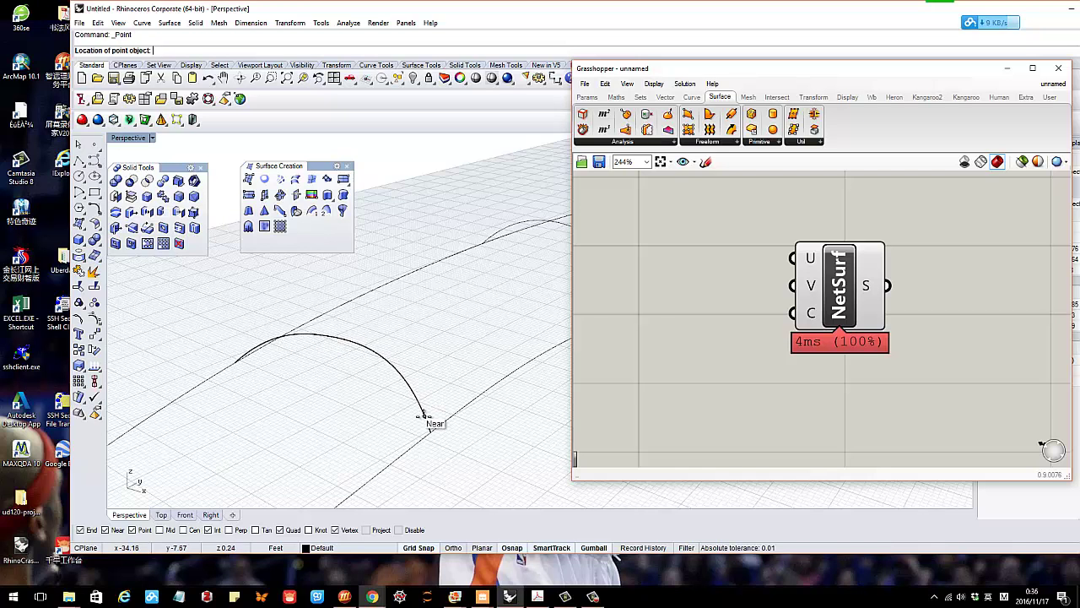
pyautogui.scroll(-8, 313, 354)
pyautogui.press('Escape')
# Compare the new outline and its three arched cross curves with the existing gridded mound surface
pyautogui.scroll(-7, 329, 369)
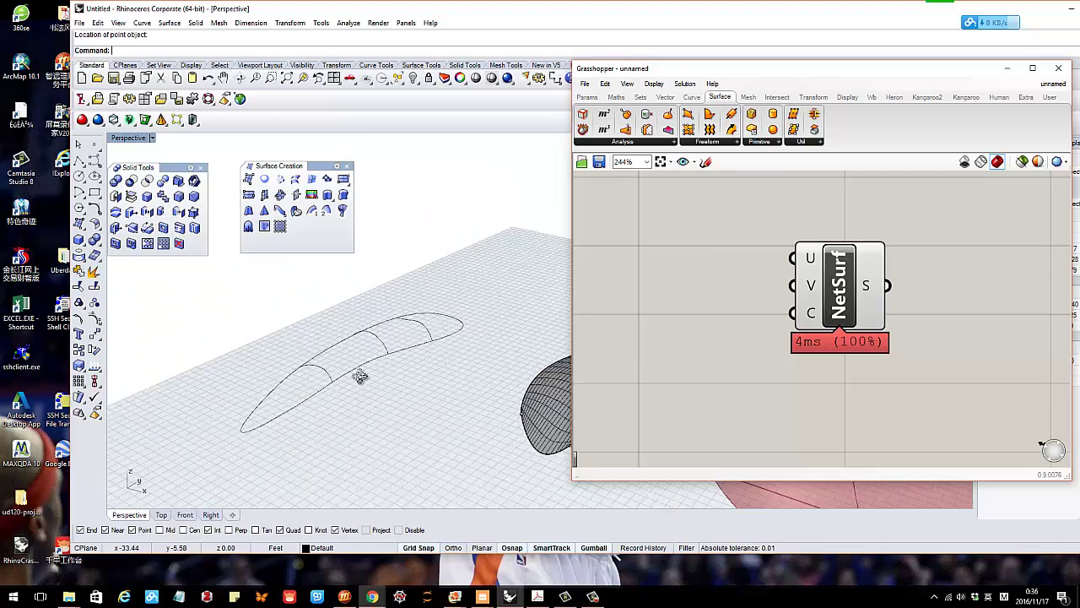
pyautogui.scroll(-7, 311, 379)
pyautogui.scroll(11, 422, 382)
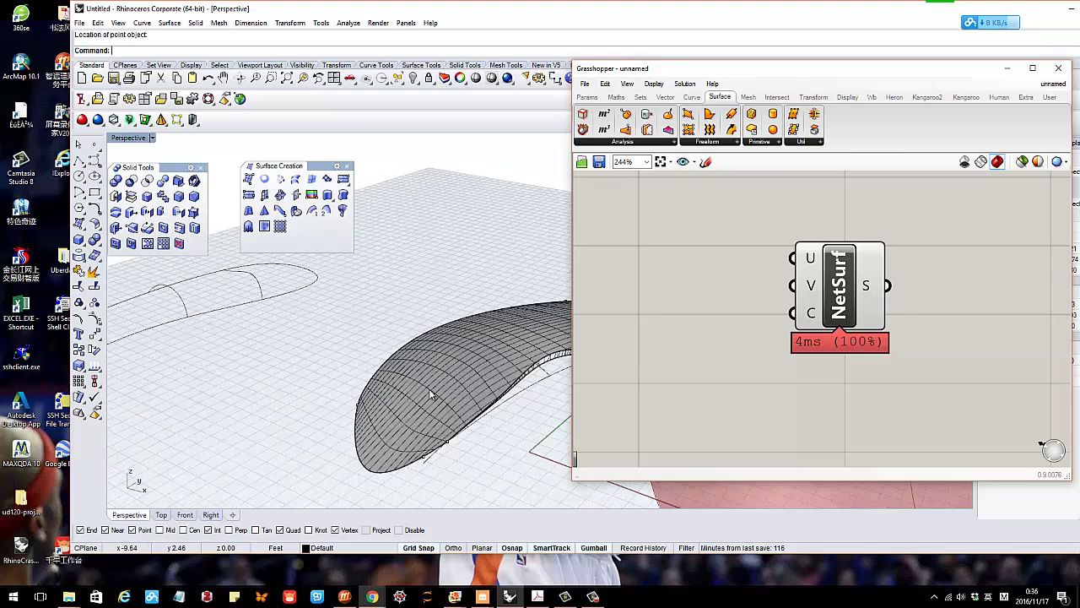
pyautogui.moveTo(429, 389); pyautogui.dragTo(463, 383, button='right')
pyautogui.scroll(-5, 422, 360)
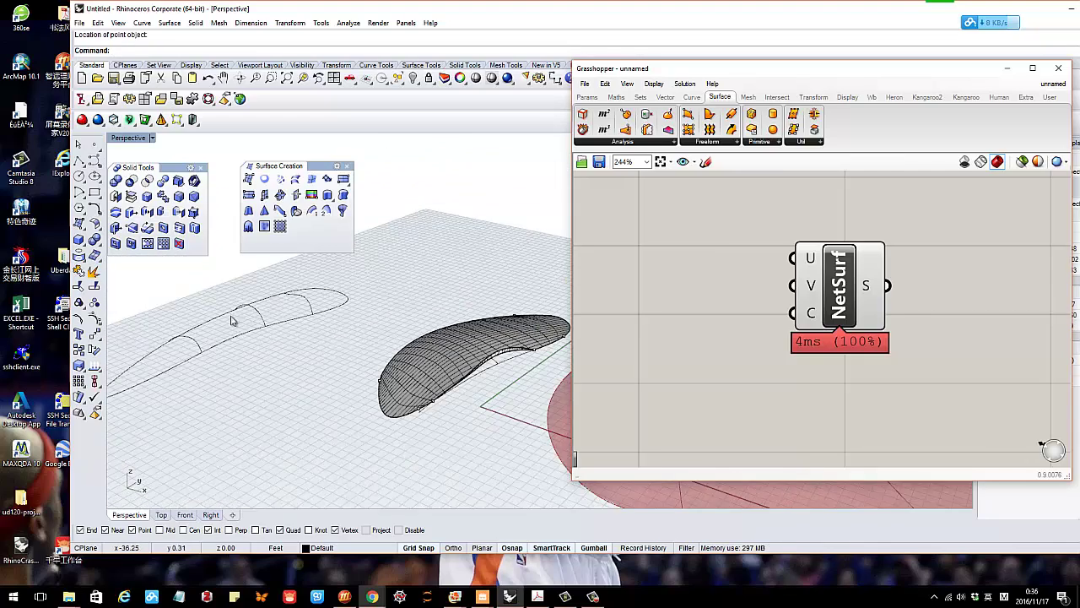
pyautogui.scroll(4, 200, 355)
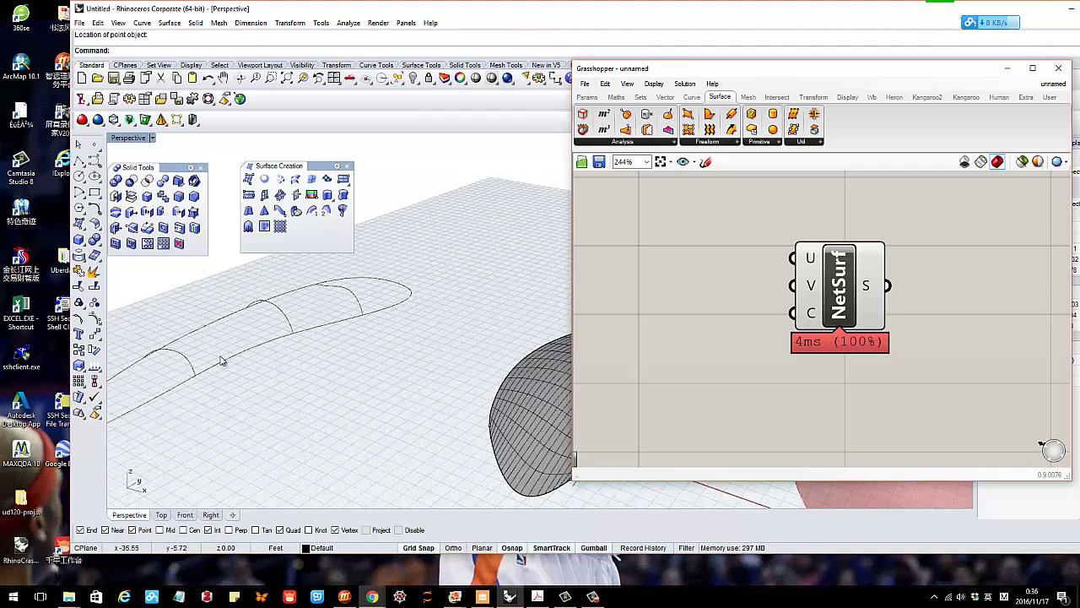
pyautogui.moveTo(221, 361); pyautogui.dragTo(283, 355, button='right')
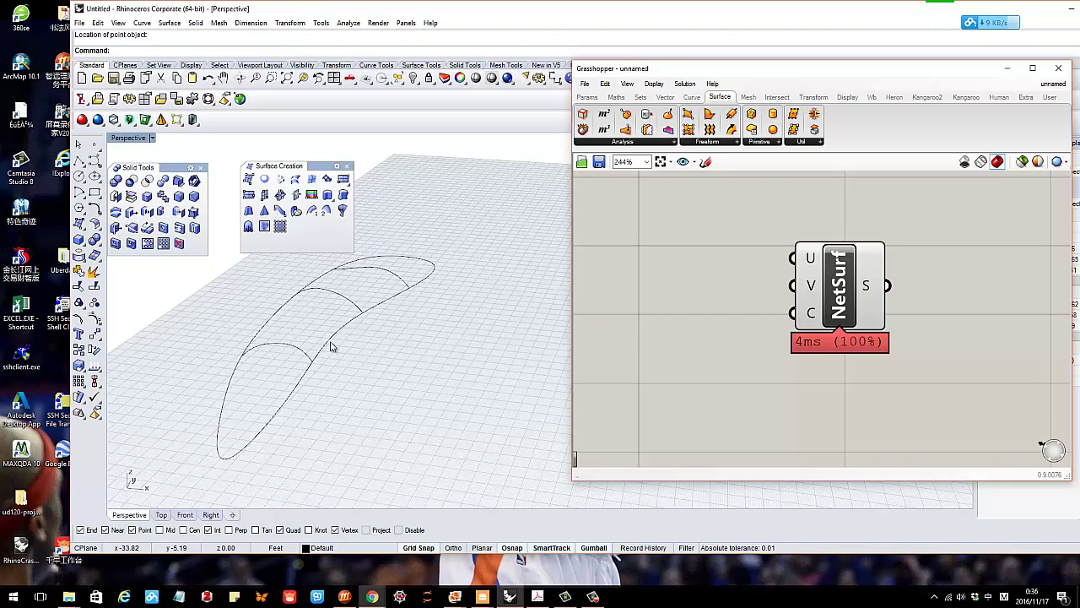
pyautogui.click(287, 347)
pyautogui.click(329, 291)
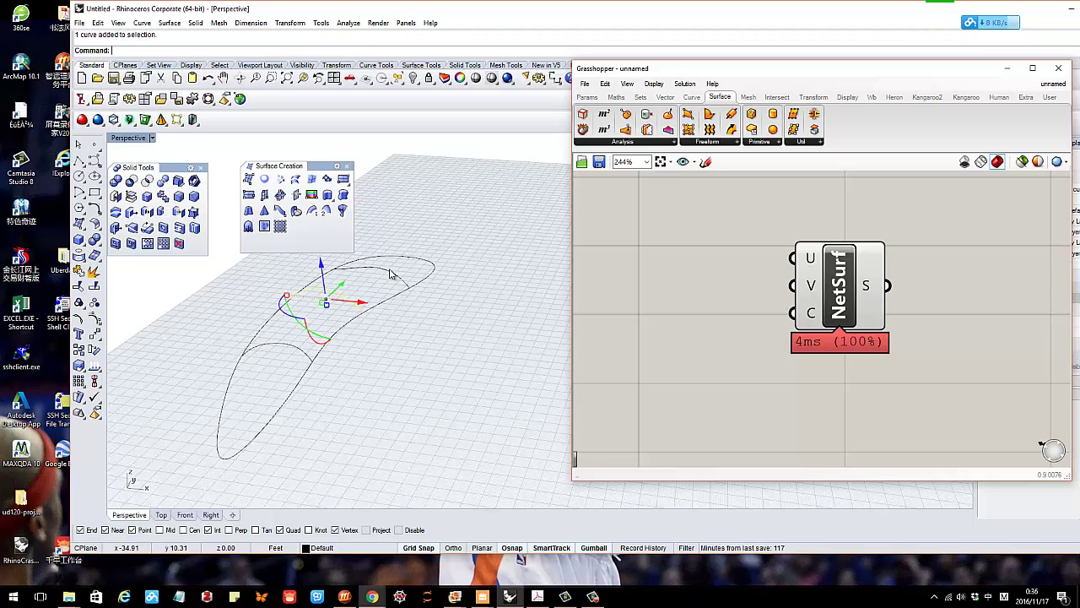
pyautogui.click(391, 271)
pyautogui.click(363, 325)
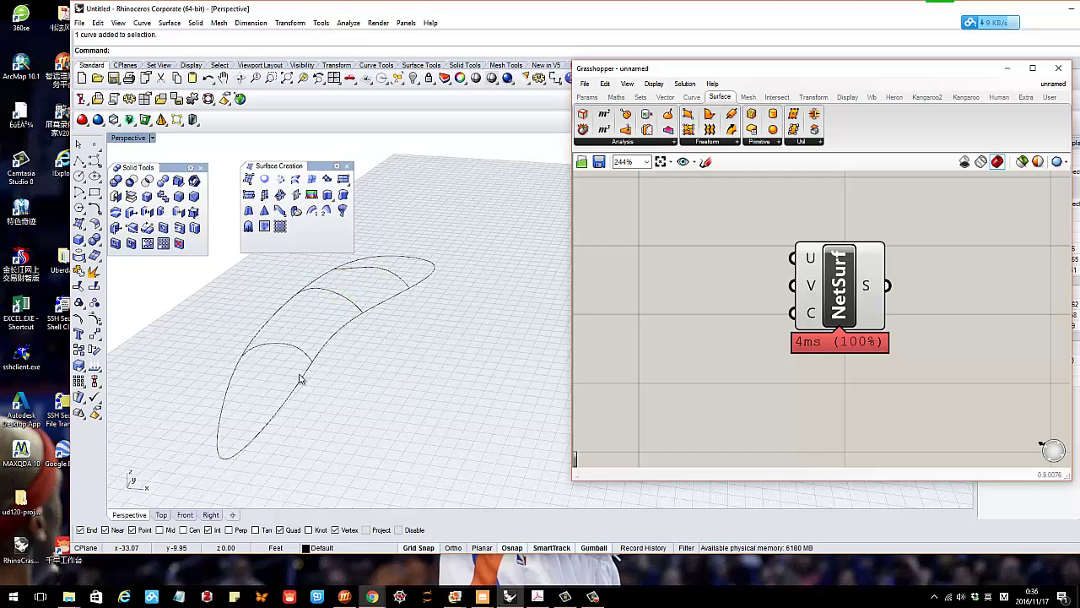
# Place four point objects on the outline, one on each side near both of its tips
pyautogui.rightClick(302, 379)
pyautogui.click(96, 147)
pyautogui.click(96, 147)
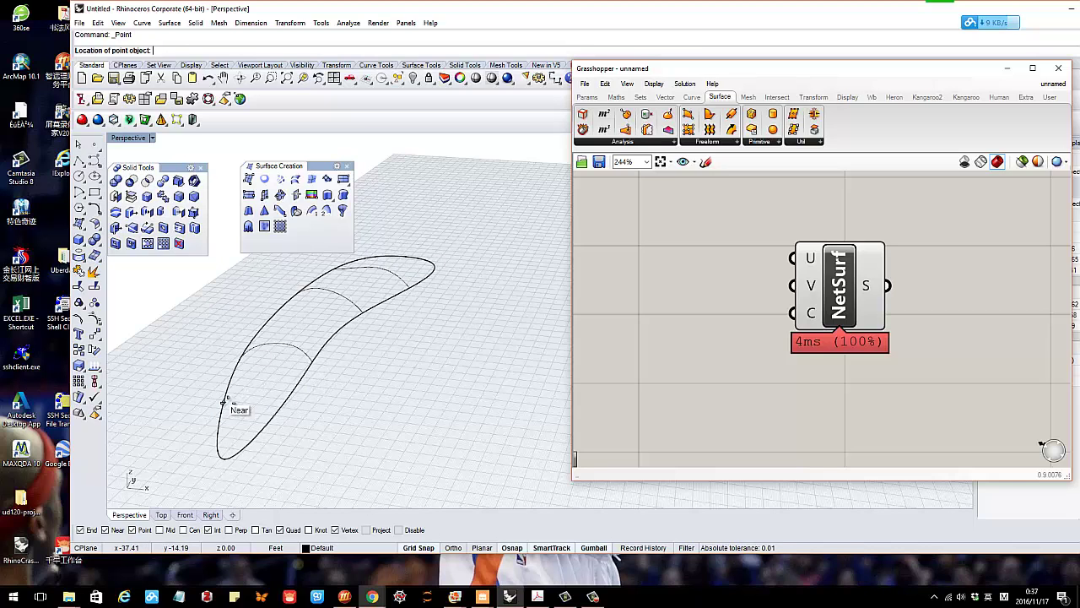
pyautogui.click(278, 411)
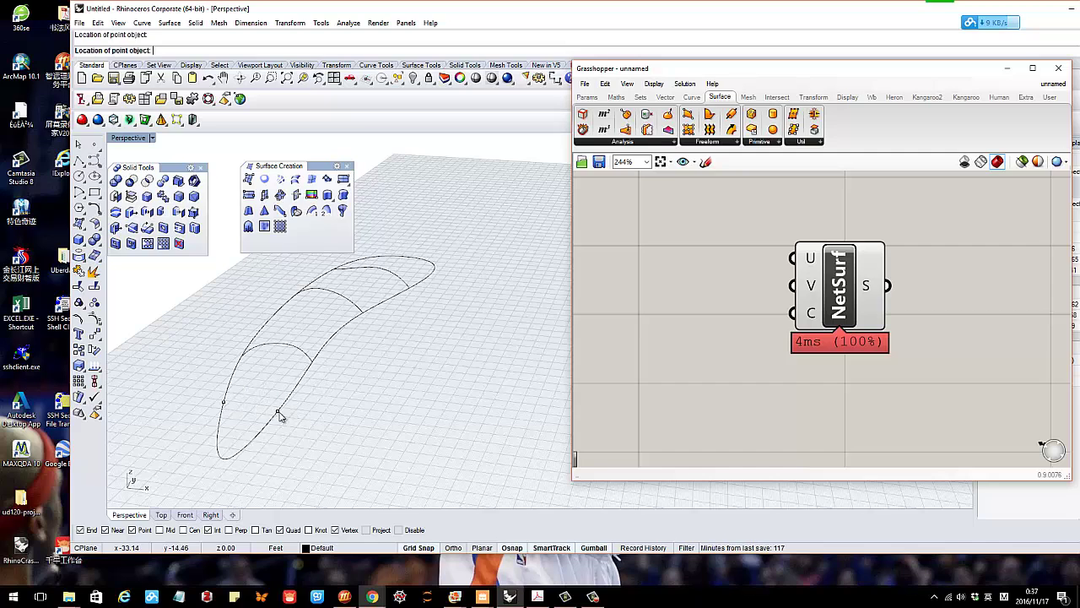
pyautogui.scroll(5, 414, 265)
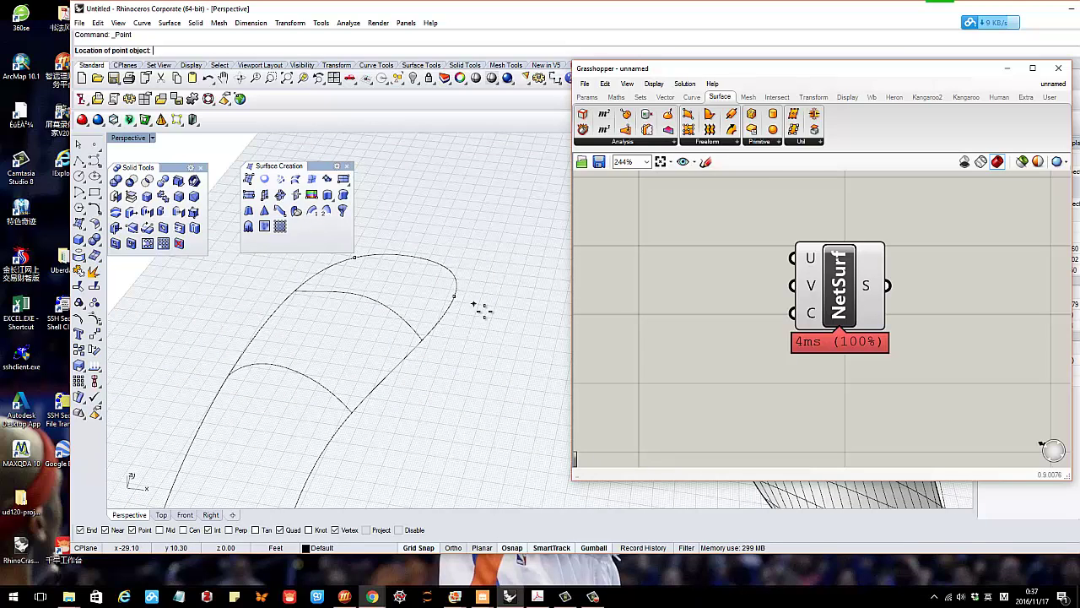
pyautogui.scroll(-2, 482, 312)
pyautogui.moveTo(479, 329); pyautogui.dragTo(422, 297, button='right')
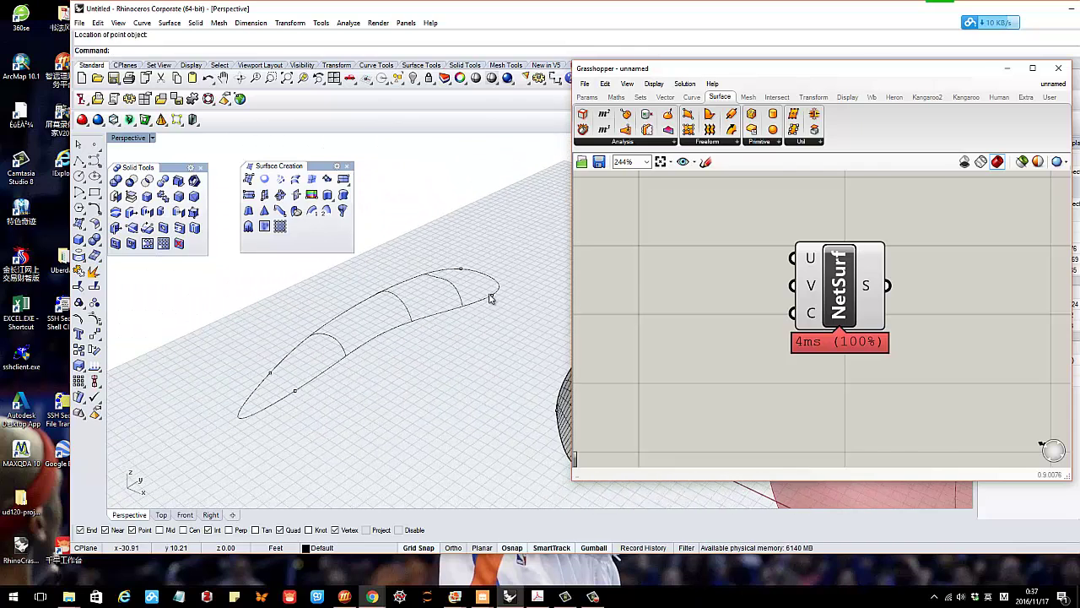
pyautogui.scroll(2, 491, 299)
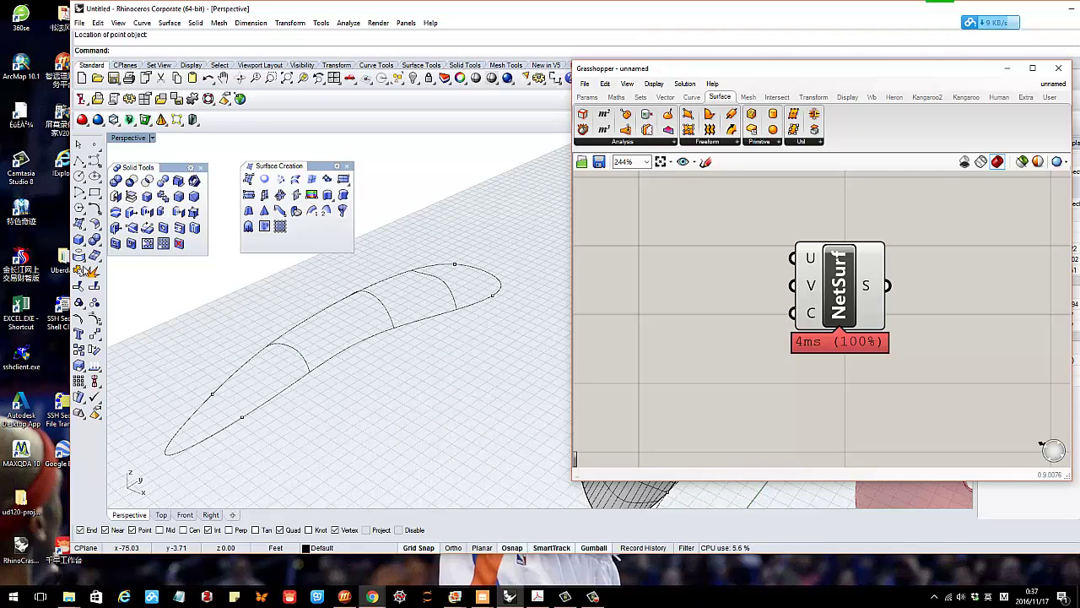
# Split the closed outline curve using the four points near its tips as cutting objects
pyautogui.click(94, 287)
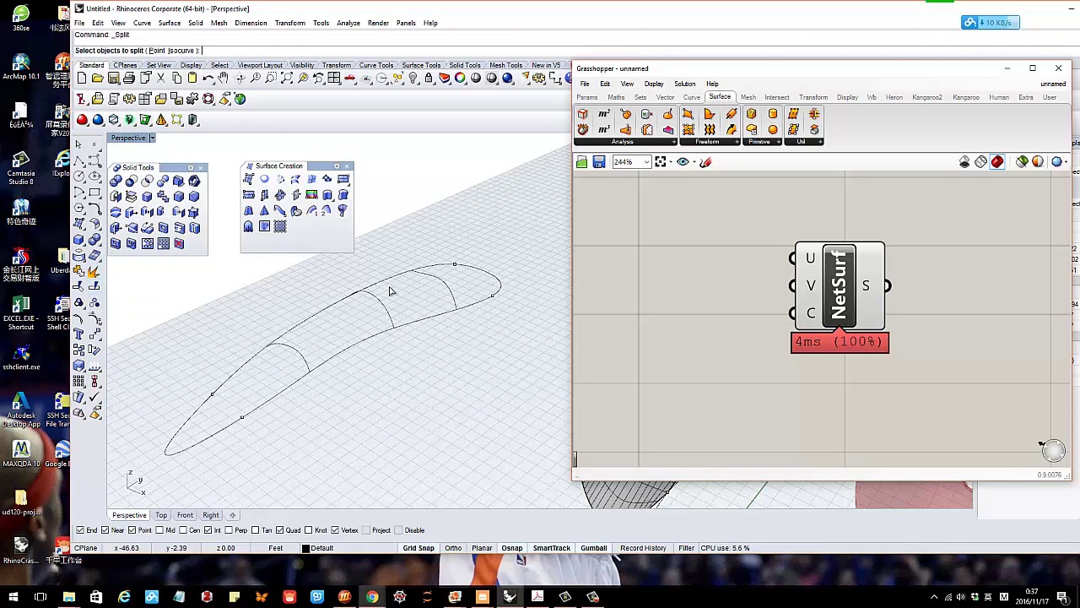
pyautogui.click(487, 276)
pyautogui.rightClick(499, 247)
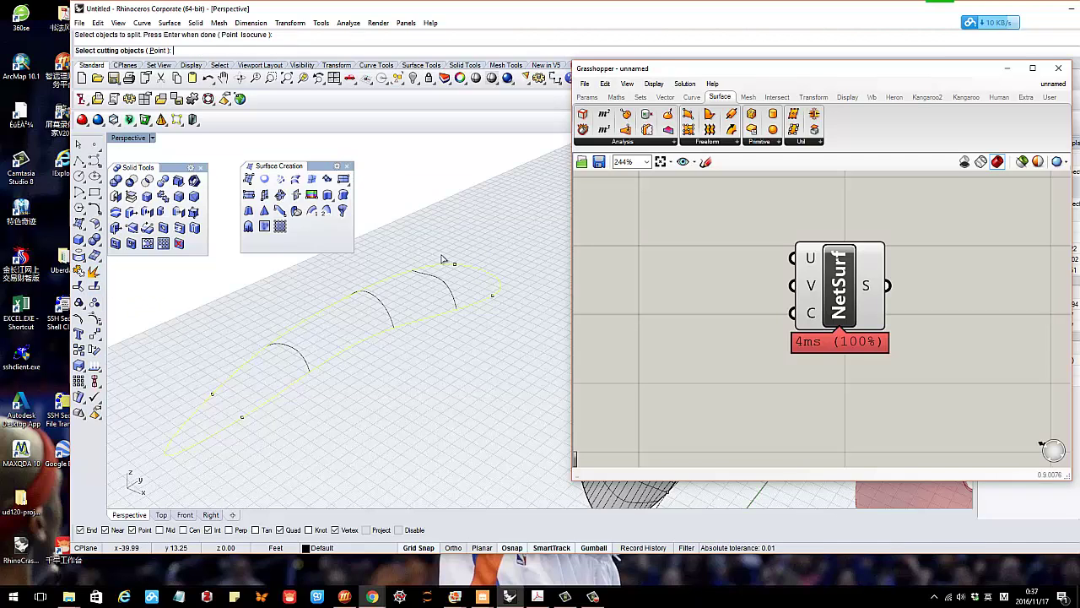
pyautogui.moveTo(197, 384); pyautogui.dragTo(216, 399)
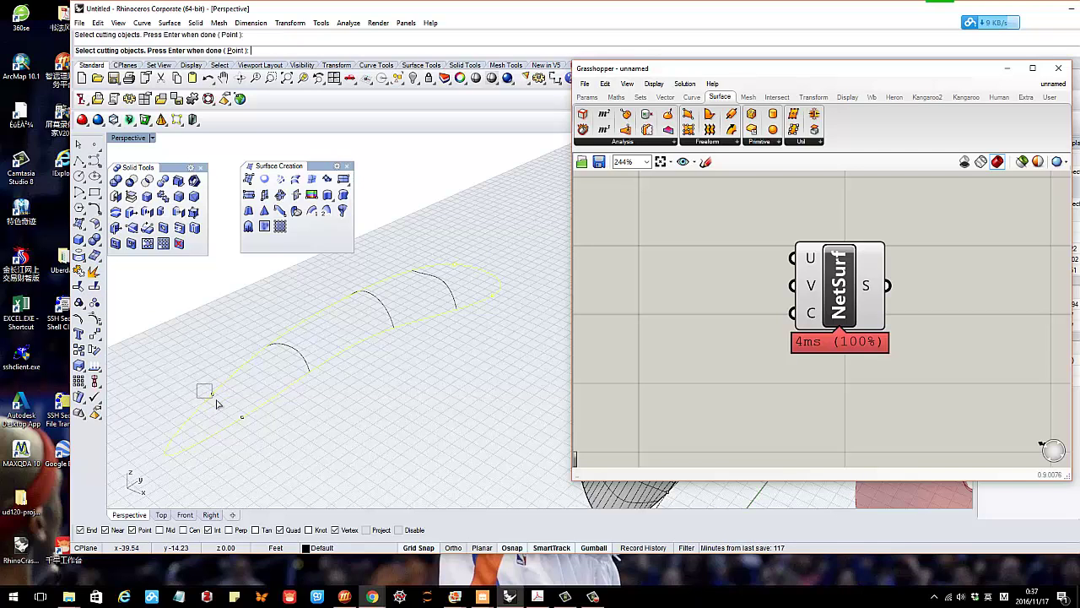
pyautogui.rightClick(337, 416)
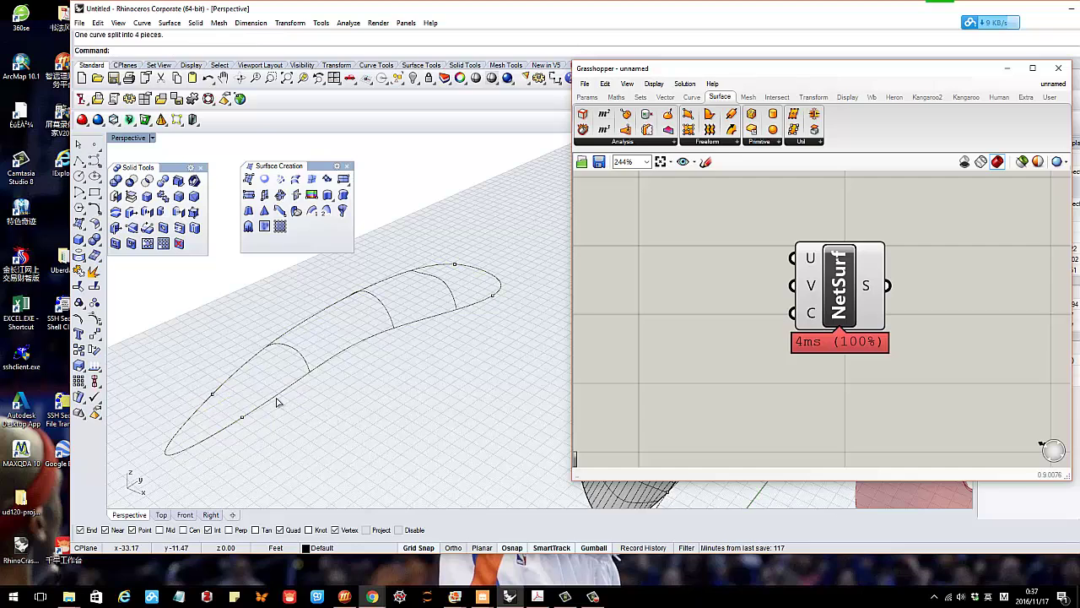
# Check the split by selecting the long side pieces, and separately the two end pieces together with the three cross curves
pyautogui.click(243, 378)
pyautogui.click(258, 385)
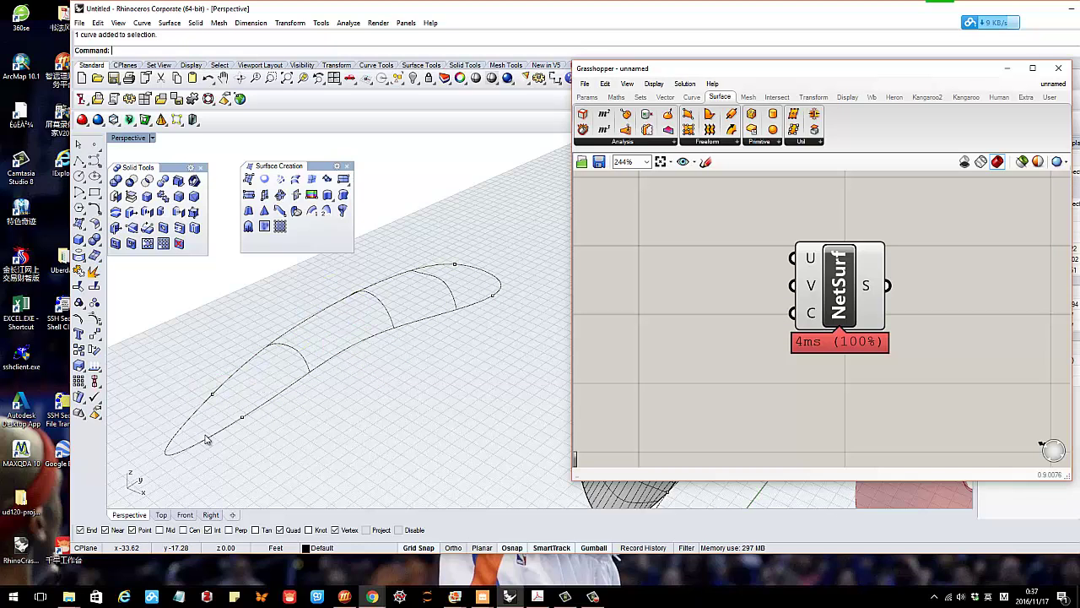
pyautogui.click(207, 443)
pyautogui.keyDown('shift'); pyautogui.click(296, 355); pyautogui.keyUp('shift')
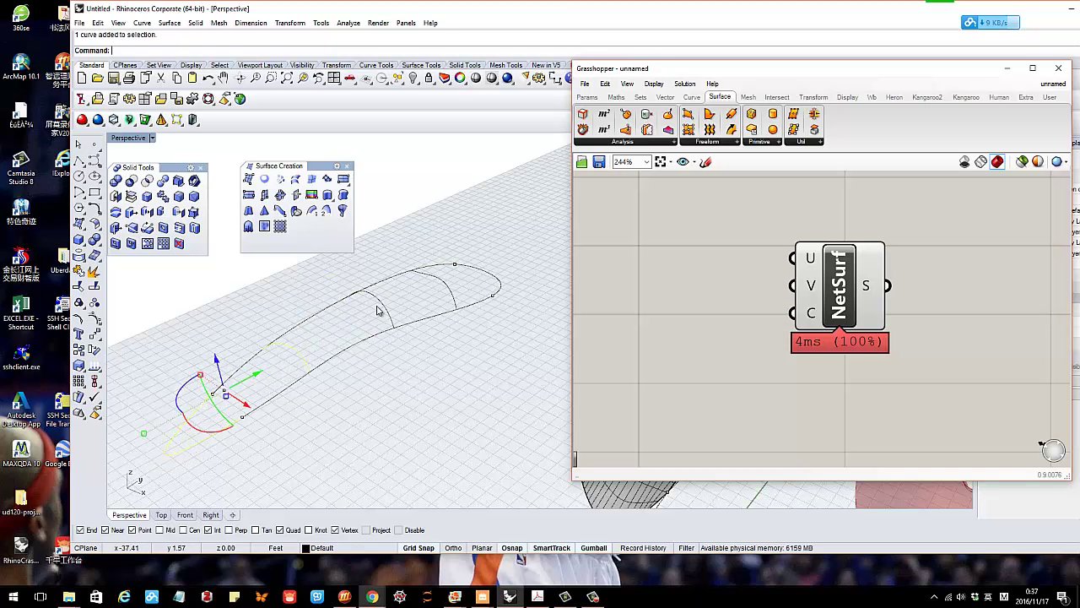
pyautogui.keyDown('shift'); pyautogui.click(379, 305); pyautogui.keyUp('shift')
pyautogui.moveTo(440, 285); pyautogui.dragTo(482, 281)
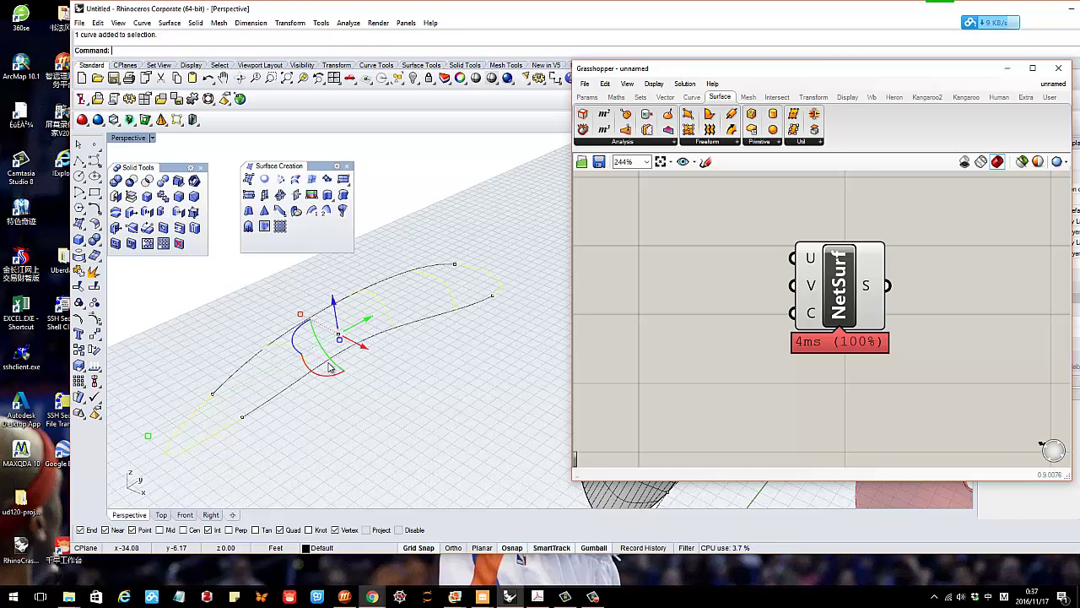
# Annotate a screen capture of the curves with red arrows marking the five crosswise curves and two lengthwise sides, and discard it
pyautogui.hotkey('ctrl', 'alt', 'a')
pyautogui.moveTo(167, 260); pyautogui.dragTo(496, 451)
pyautogui.click(346, 491)
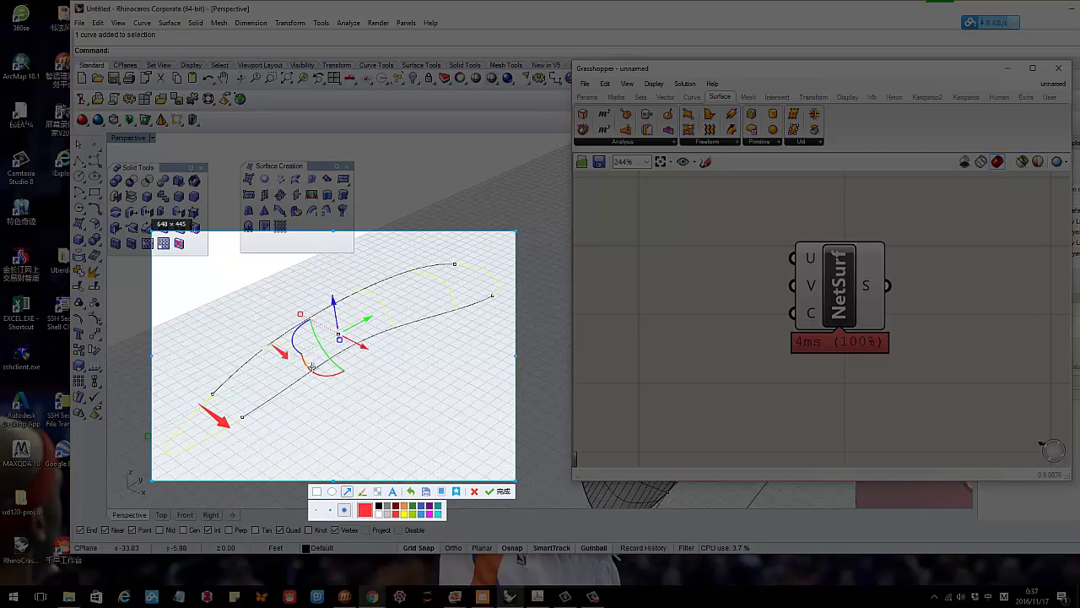
pyautogui.moveTo(312, 367); pyautogui.dragTo(323, 370)
pyautogui.moveTo(362, 288); pyautogui.dragTo(393, 326)
pyautogui.moveTo(418, 273)
pyautogui.mouseDown()
pyautogui.moveTo(455, 299)
pyautogui.moveTo(509, 289)
pyautogui.mouseUp()
pyautogui.moveTo(246, 421); pyautogui.dragTo(496, 297)
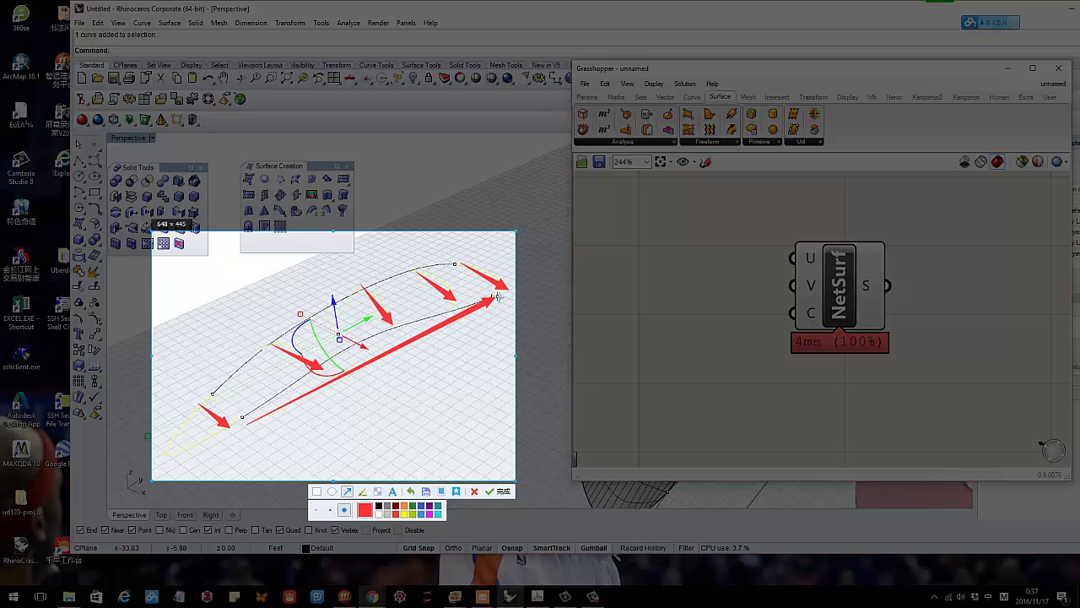
pyautogui.moveTo(202, 378)
pyautogui.mouseDown()
pyautogui.moveTo(357, 280)
pyautogui.moveTo(452, 242)
pyautogui.mouseUp()
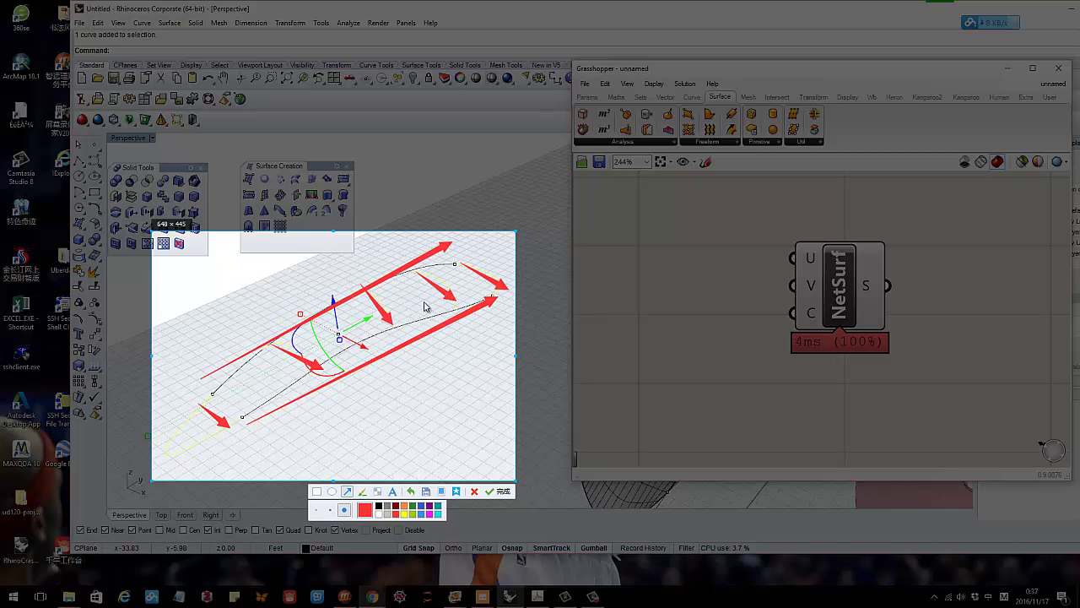
pyautogui.press('Escape')
# Start a network surface using the two end pieces and three cross curves in the first direction and both long sides in the second
pyautogui.moveTo(433, 303); pyautogui.dragTo(359, 344, button='right')
pyautogui.click(279, 179)
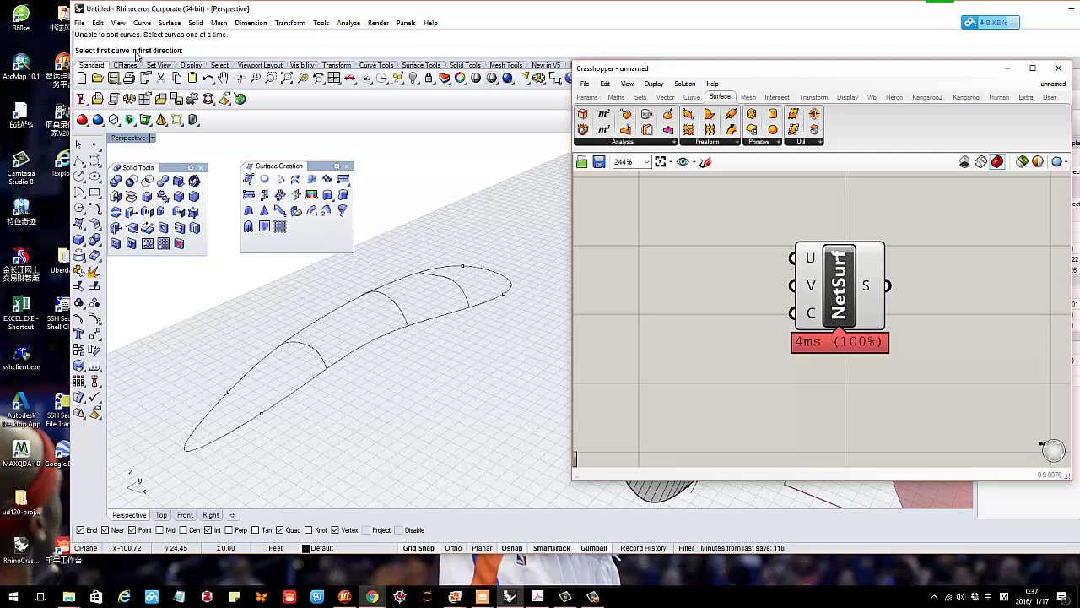
pyautogui.click(194, 453)
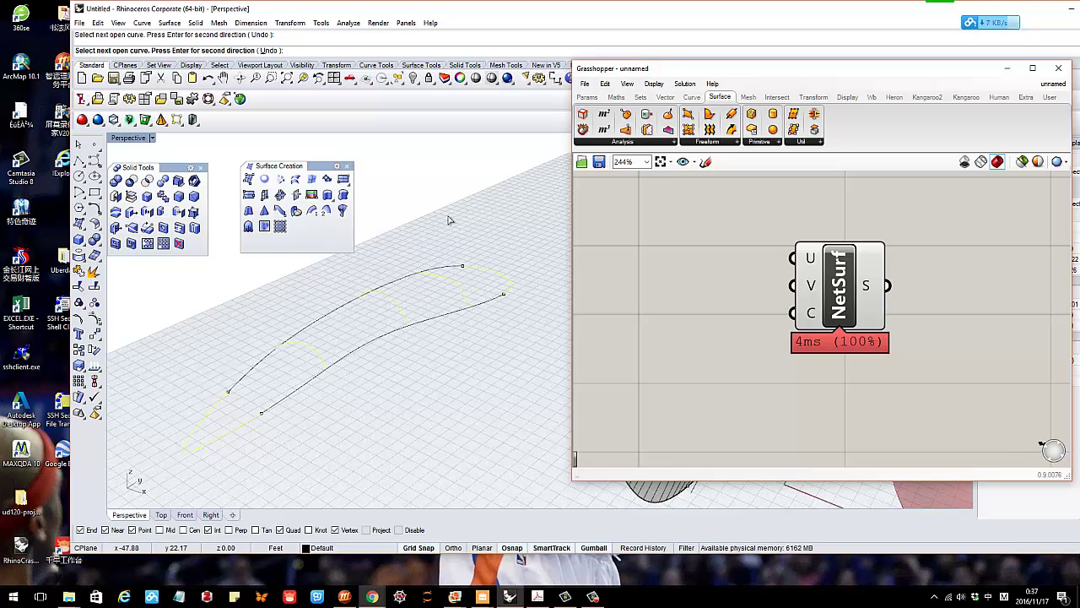
pyautogui.press('Return')
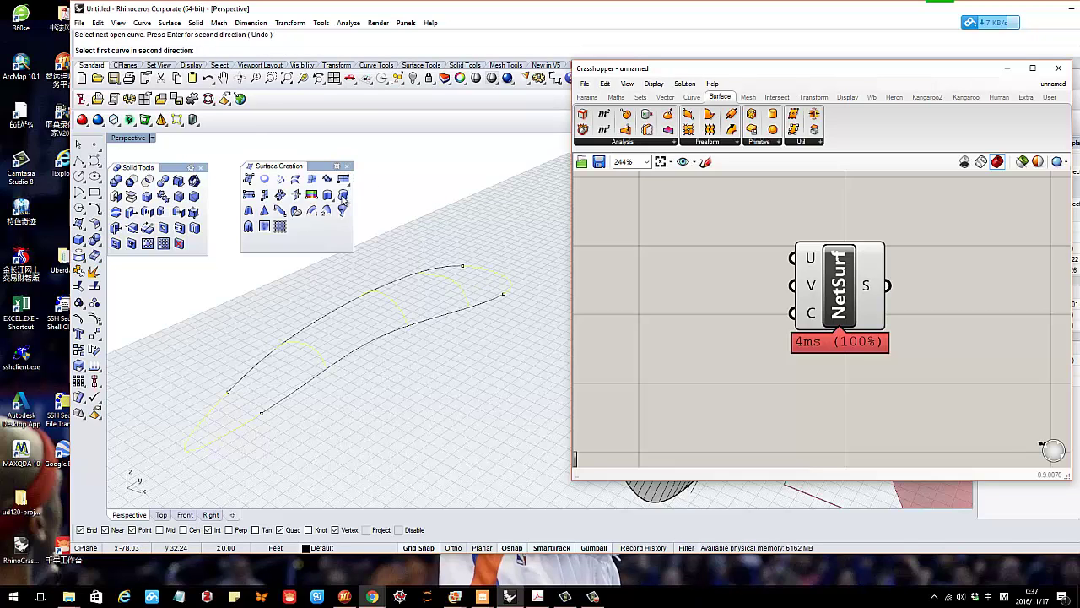
pyautogui.click(328, 318)
pyautogui.click(358, 351)
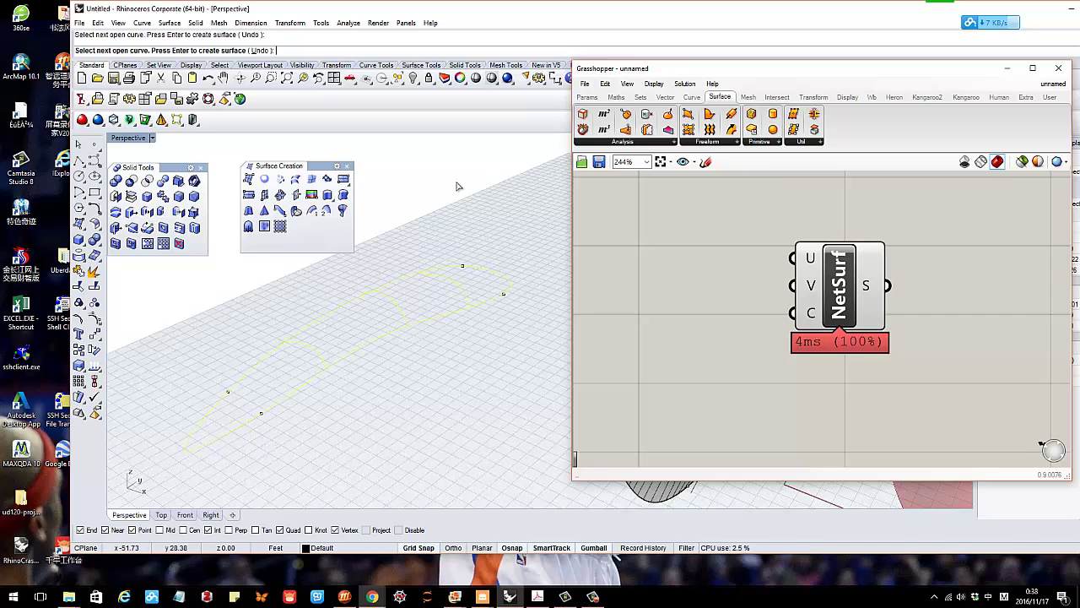
pyautogui.press('Return')
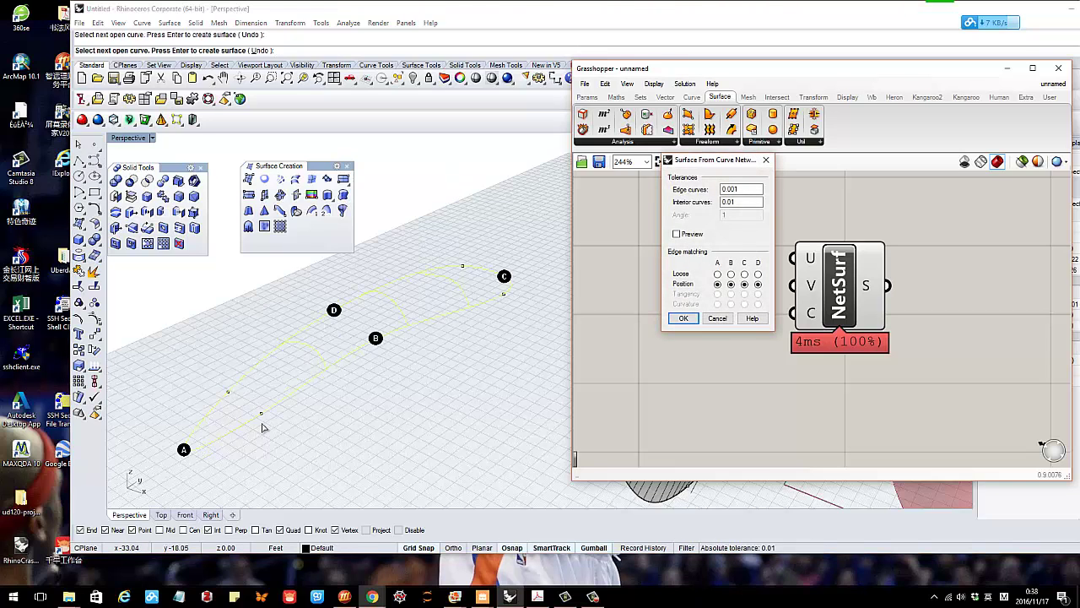
# Preview the network surface, set the matching of edge A to Loose, and create the surface
pyautogui.click(677, 234)
pyautogui.moveTo(484, 343); pyautogui.dragTo(518, 362, button='right')
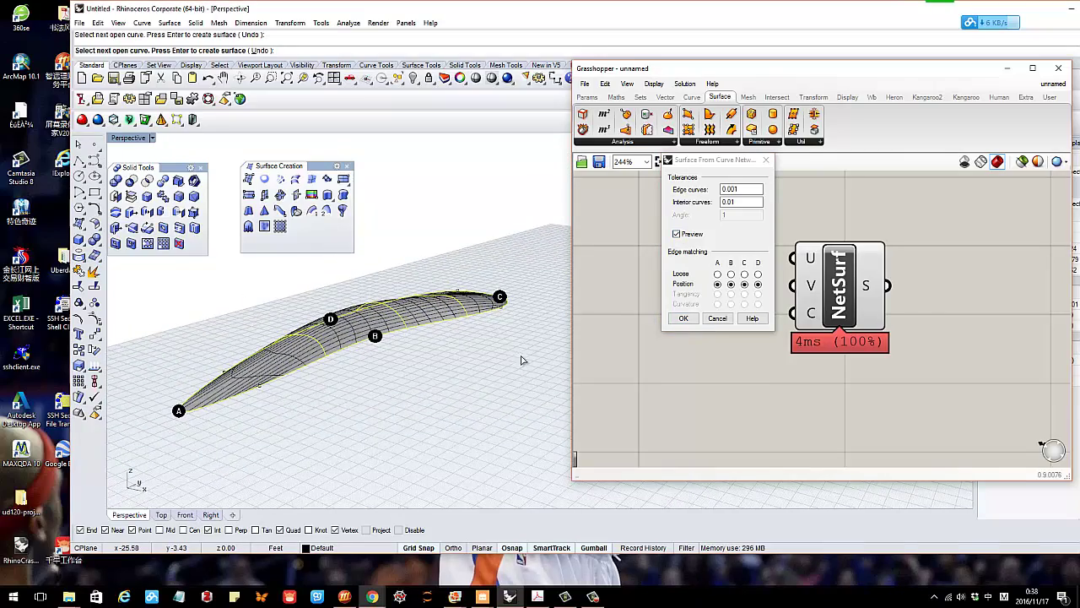
pyautogui.click(717, 274)
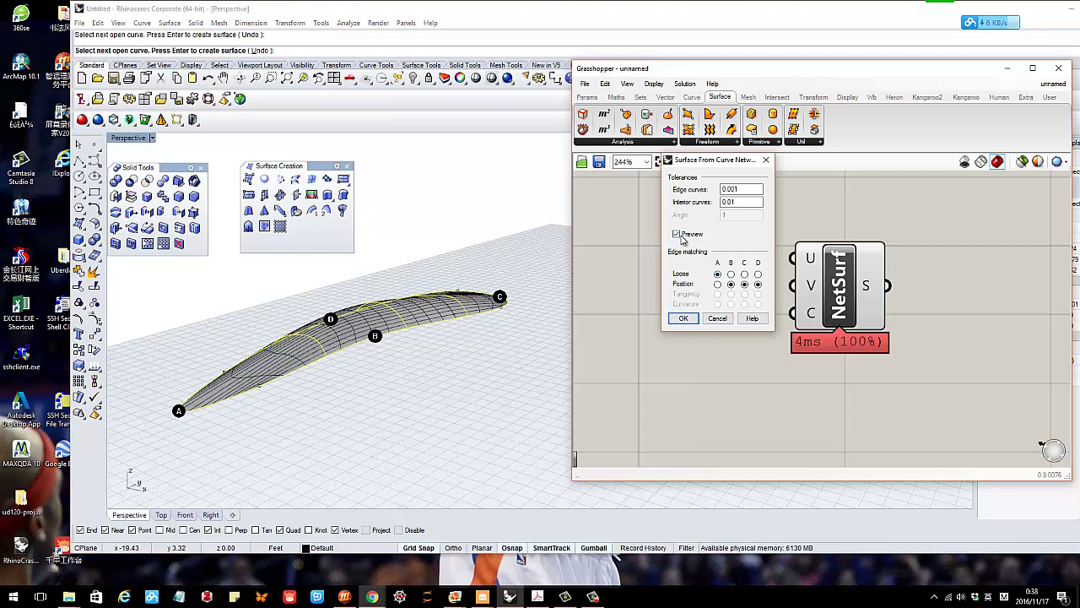
pyautogui.click(684, 318)
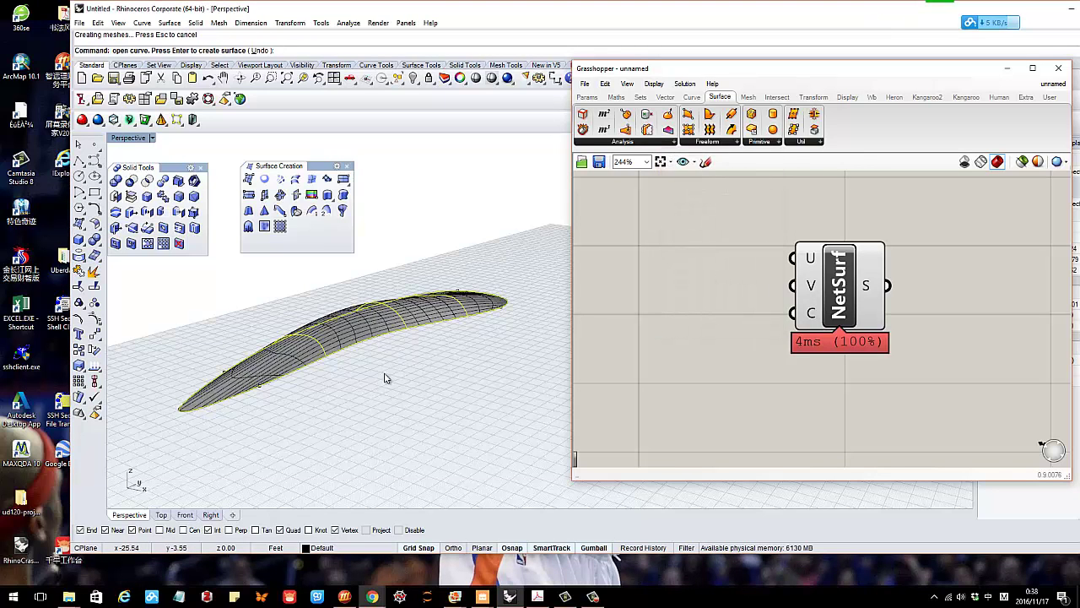
# Delete the network surface from the elongated mound, keeping its outline and cross curves
pyautogui.moveTo(386, 379); pyautogui.dragTo(329, 386, button='right')
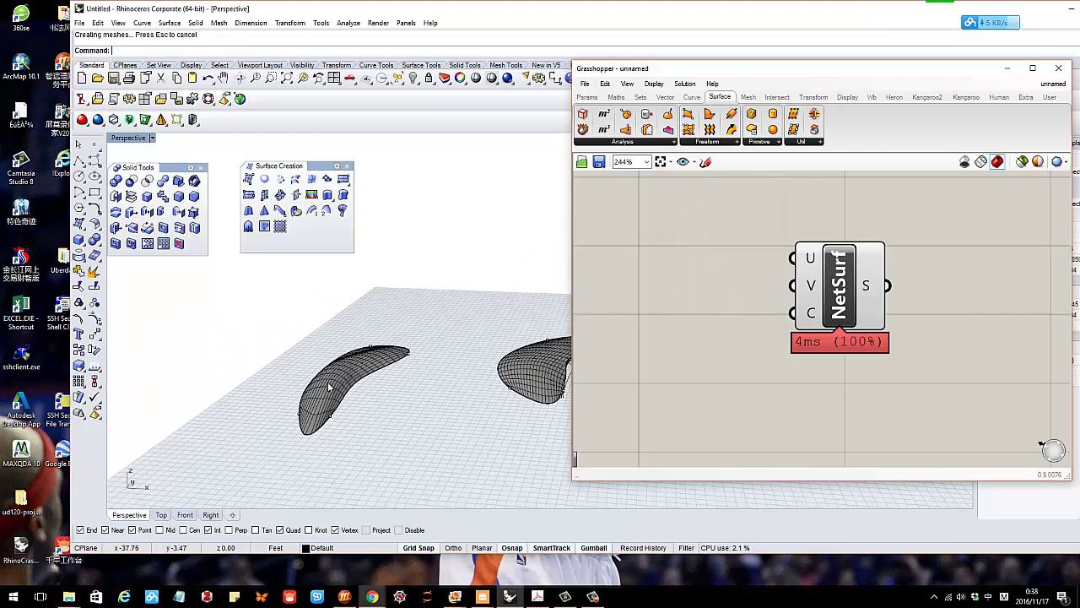
pyautogui.moveTo(262, 380); pyautogui.dragTo(475, 374, button='right')
pyautogui.scroll(-3, 376, 374)
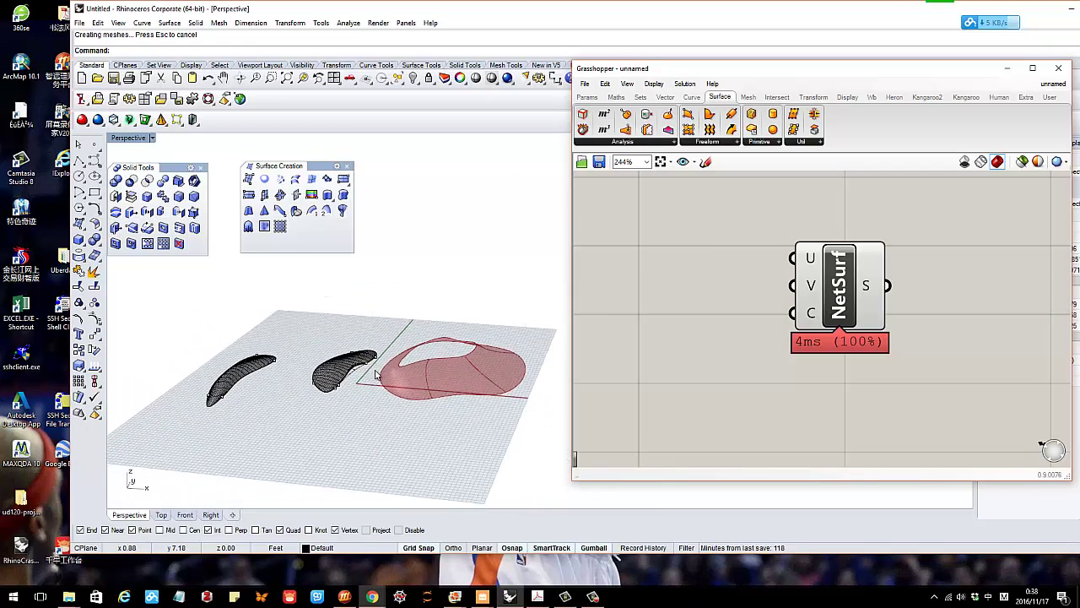
pyautogui.scroll(8, 220, 381)
pyautogui.moveTo(253, 389); pyautogui.dragTo(262, 356, button='right')
pyautogui.click(293, 353)
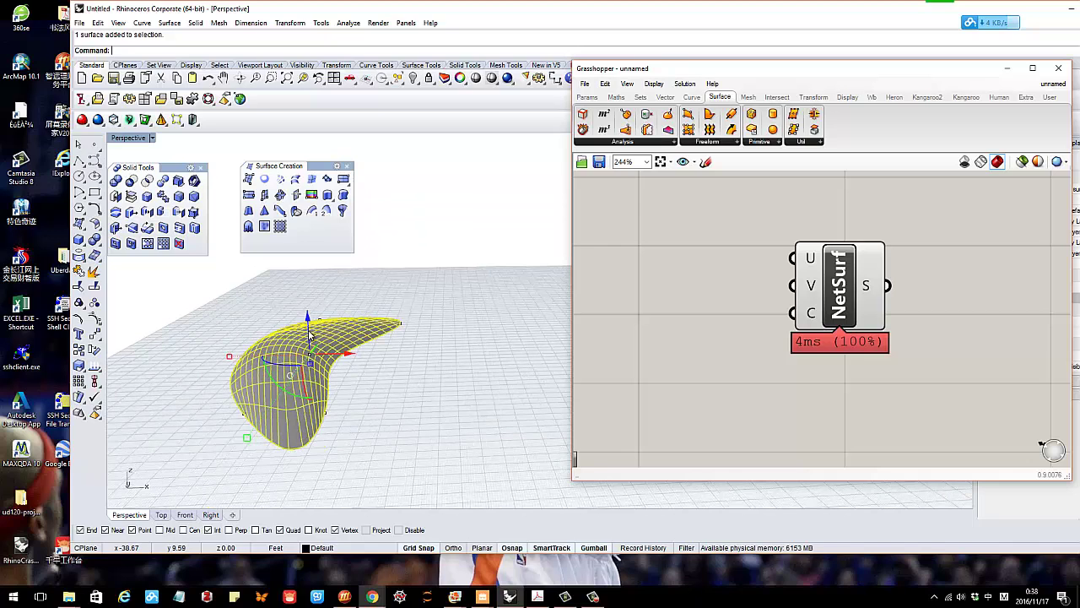
pyautogui.press('Delete')
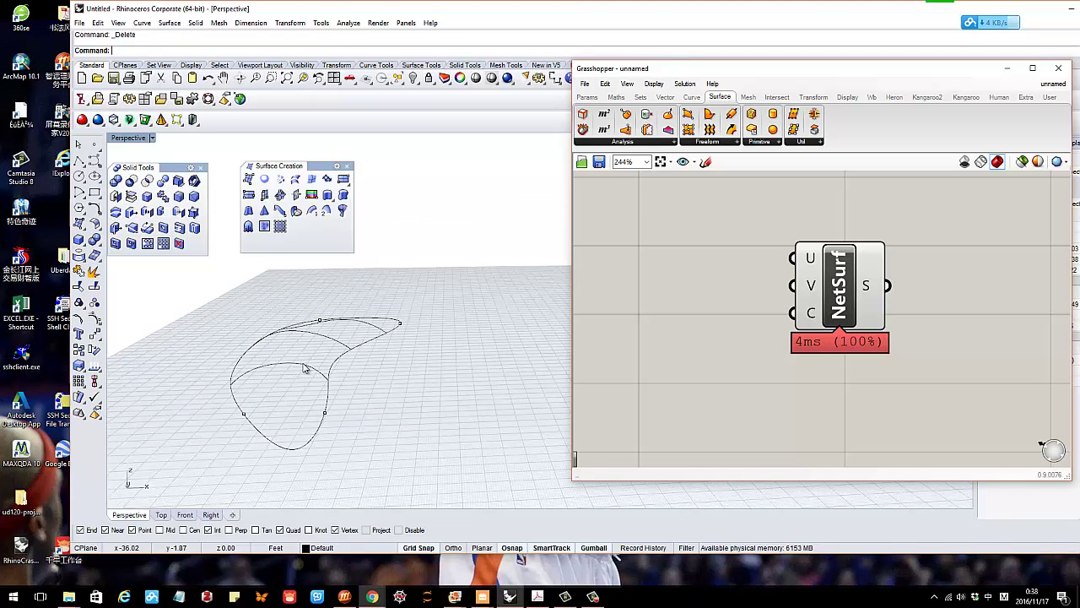
# Show the control points of the front cross curve on the elongated mound and shift its middle control point vertically
pyautogui.click(290, 368)
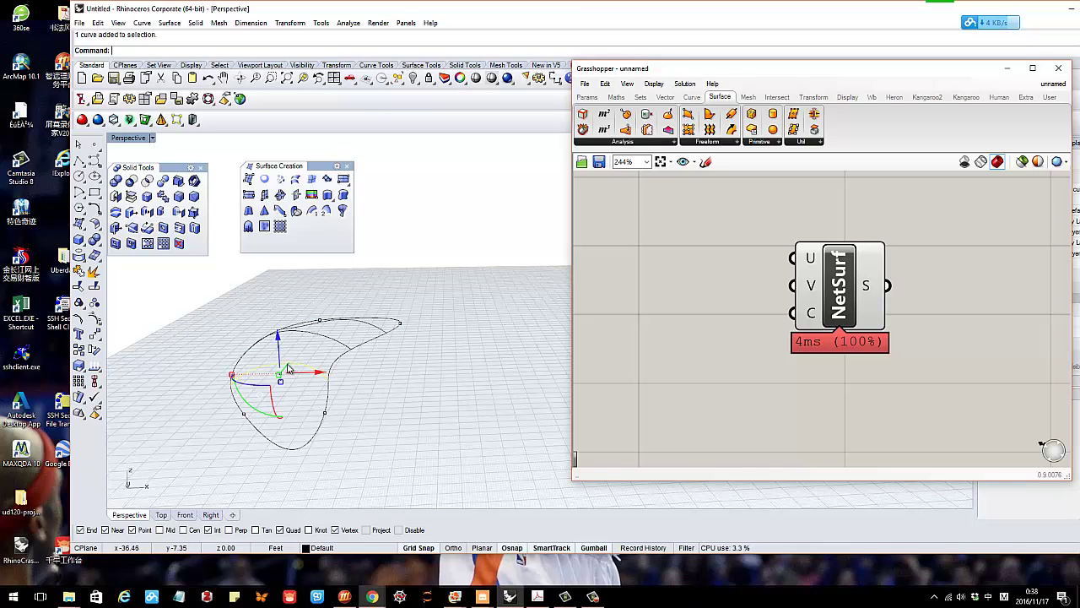
pyautogui.click(99, 320)
pyautogui.rightClick(278, 363)
pyautogui.click(269, 341)
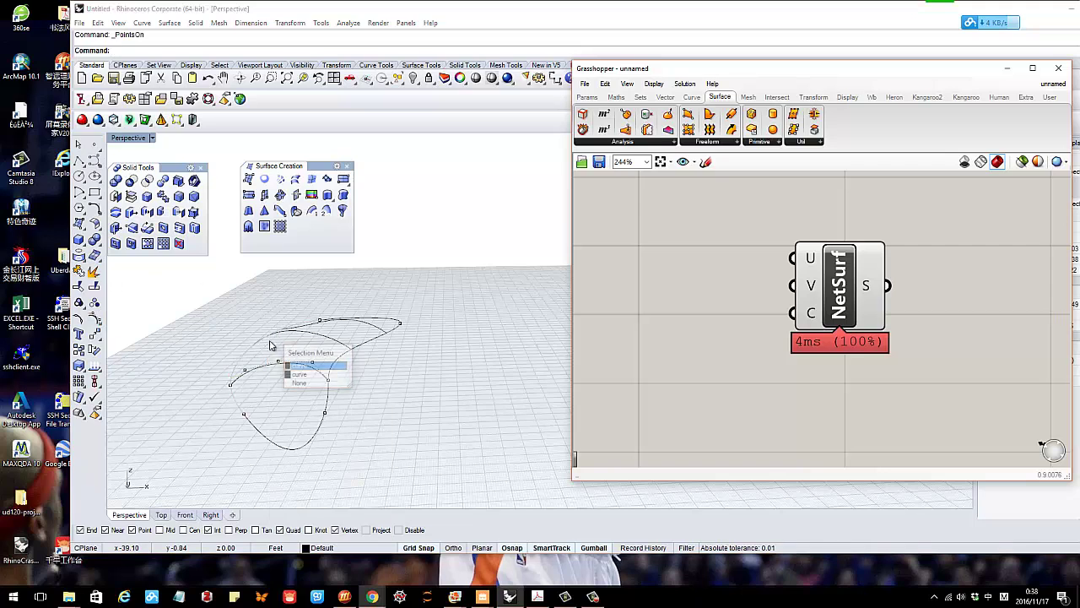
pyautogui.click(312, 365)
pyautogui.click(279, 365)
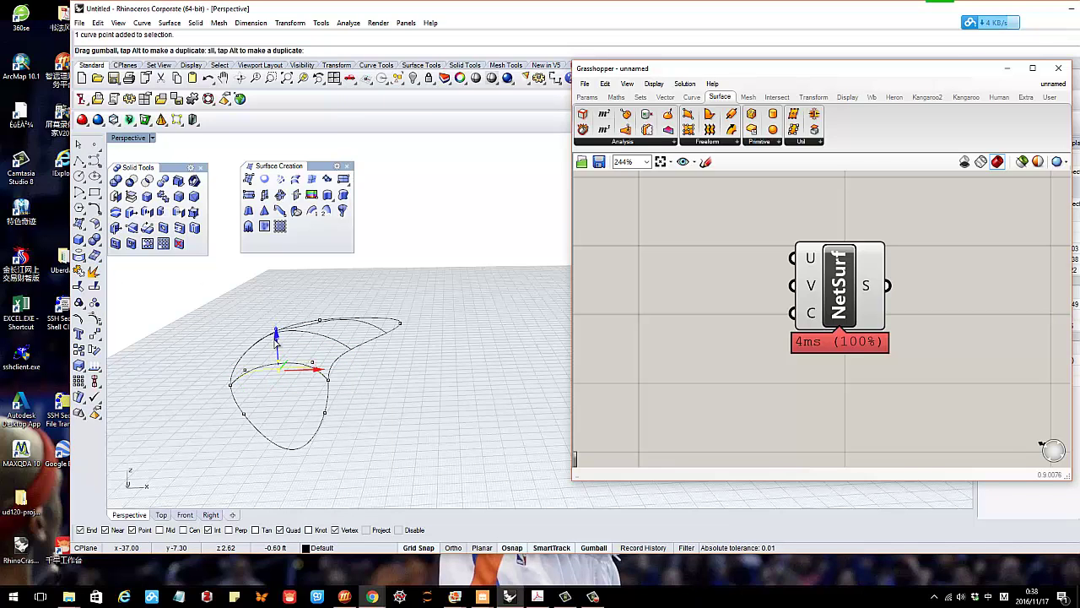
pyautogui.moveTo(276, 338); pyautogui.dragTo(313, 345)
pyautogui.click(316, 377)
pyautogui.click(313, 365)
pyautogui.click(375, 385)
# Turn off the Grasshopper preview of the large ring-shaped network surface so only its curves show
pyautogui.scroll(-5, 294, 364)
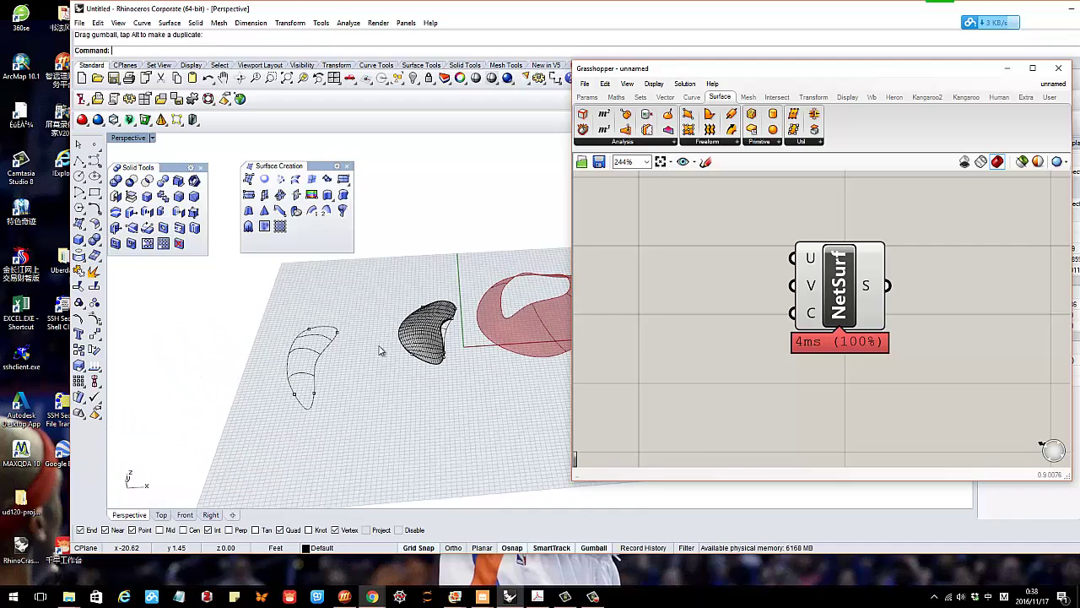
pyautogui.moveTo(454, 346)
pyautogui.keyDown('shift'); pyautogui.mouseDown(button='right')
pyautogui.moveTo(331, 360)
pyautogui.moveTo(449, 345)
pyautogui.mouseUp(button='right'); pyautogui.keyUp('shift')
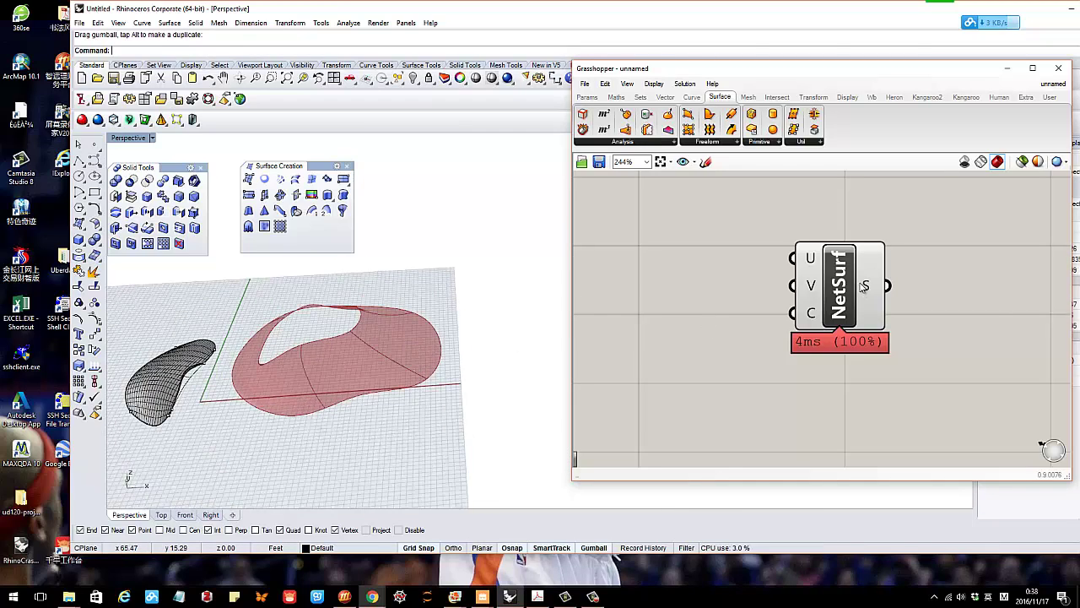
pyautogui.click(850, 275)
pyautogui.rightClick(848, 274)
pyautogui.click(873, 294)
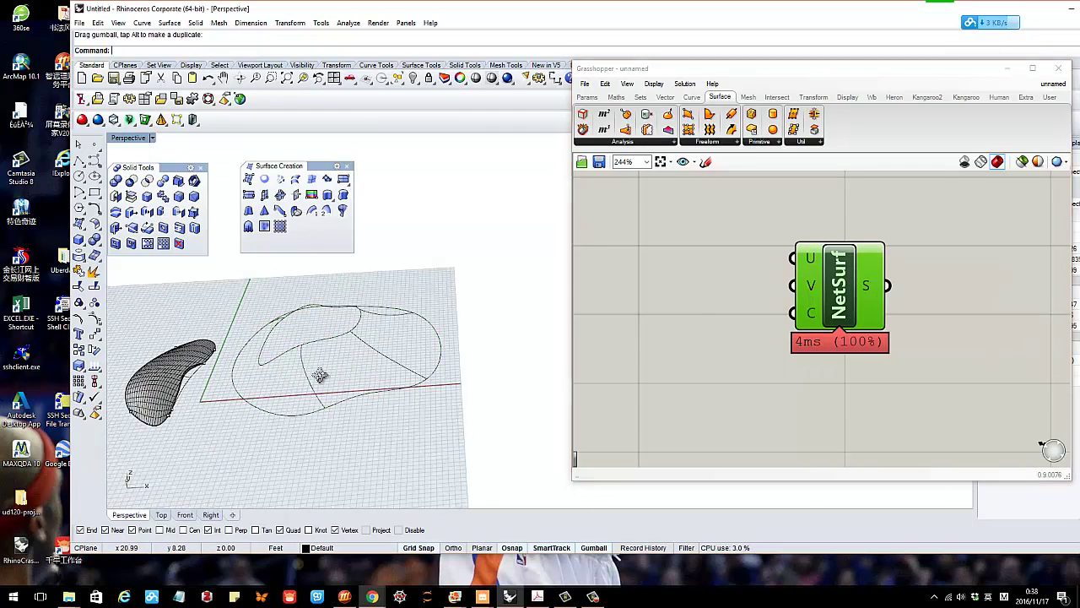
# Examine the ring's curve layout by selecting the four cross curves linking the inner and outer outlines
pyautogui.moveTo(316, 374); pyautogui.dragTo(346, 356, button='right')
pyautogui.moveTo(279, 380); pyautogui.dragTo(446, 351, button='right')
pyautogui.scroll(5, 447, 349)
pyautogui.click(446, 344)
pyautogui.click(331, 410)
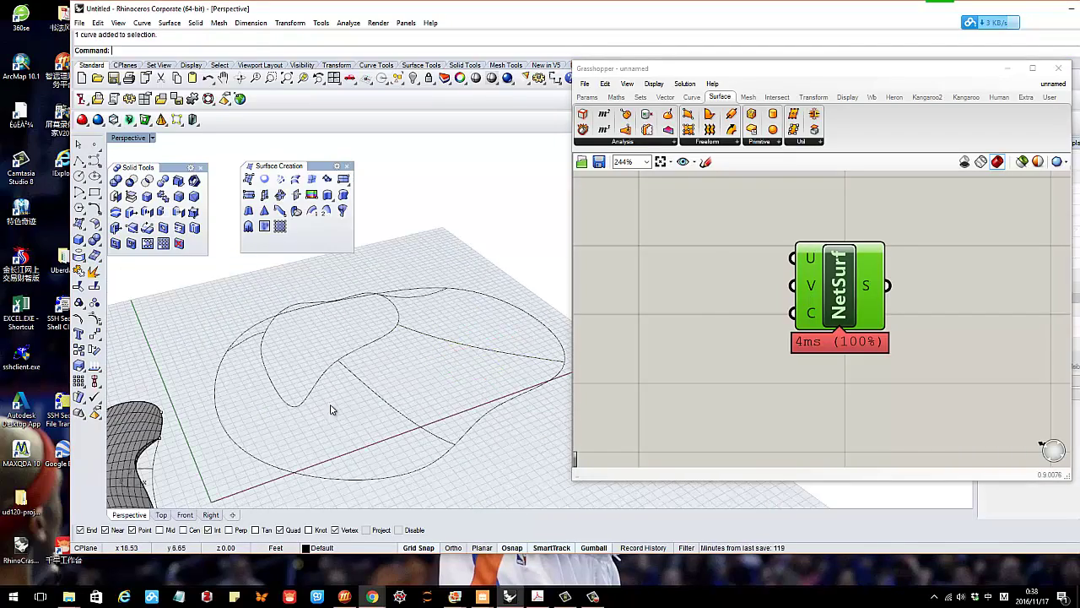
pyautogui.scroll(-5, 330, 410)
pyautogui.moveTo(330, 410); pyautogui.dragTo(399, 377, button='right')
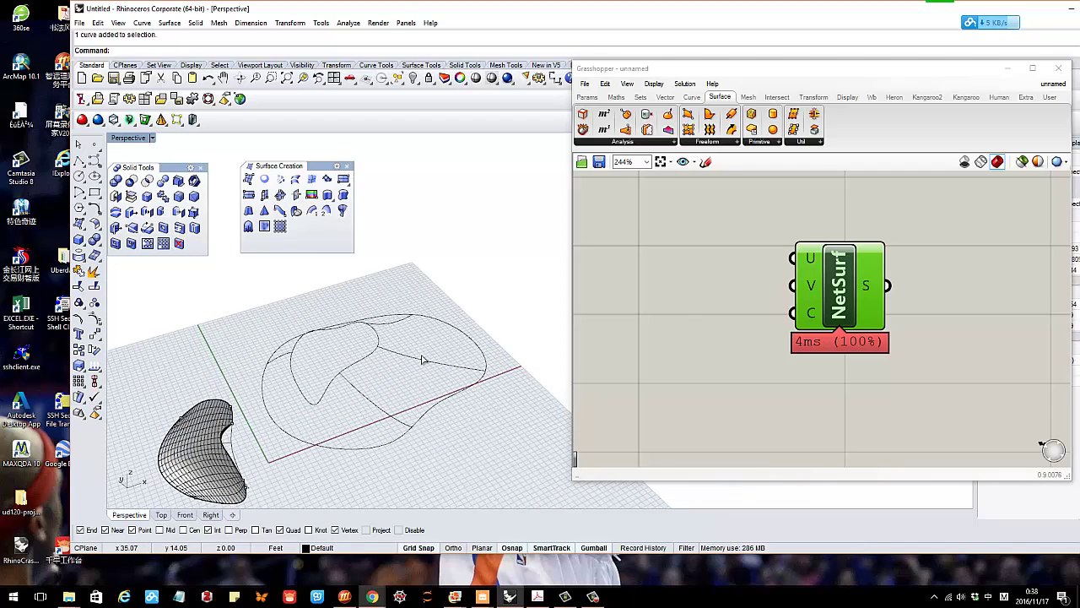
pyautogui.click(422, 357)
pyautogui.keyDown('shift'); pyautogui.click(388, 323); pyautogui.keyUp('shift')
pyautogui.keyDown('shift'); pyautogui.click(369, 402); pyautogui.keyUp('shift')
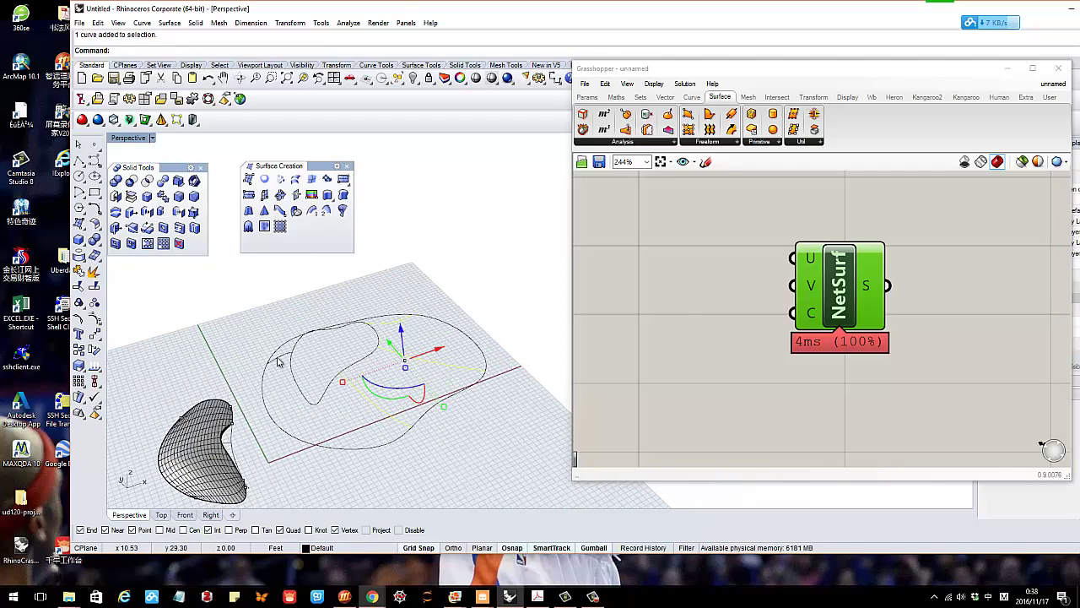
pyautogui.keyDown('shift'); pyautogui.click(278, 358); pyautogui.keyUp('shift')
pyautogui.moveTo(388, 356); pyautogui.dragTo(383, 323, button='right')
pyautogui.moveTo(371, 413); pyautogui.dragTo(378, 403, button='right')
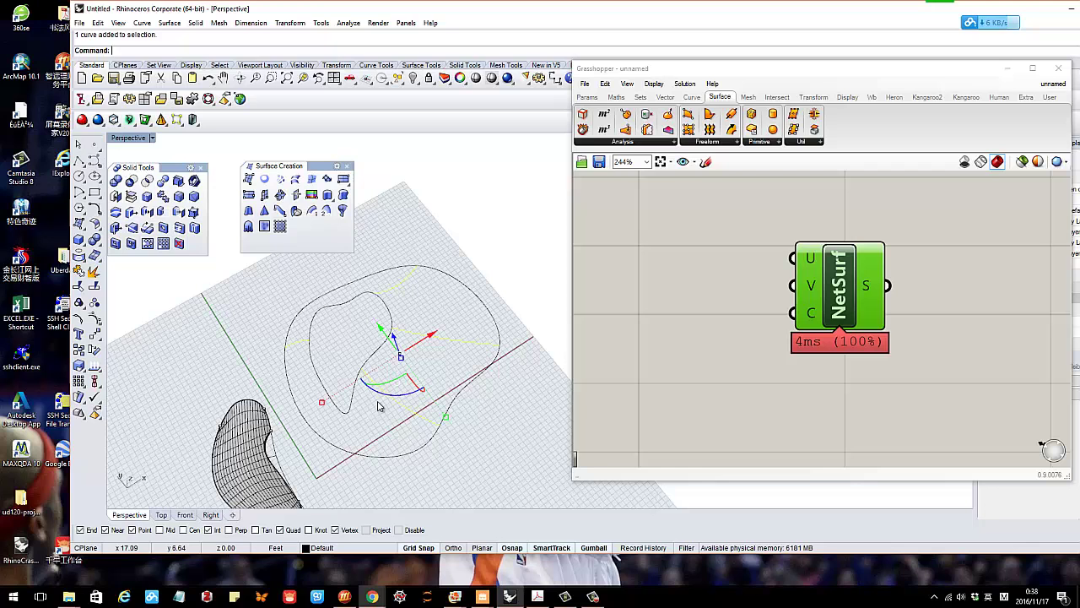
pyautogui.click(374, 355)
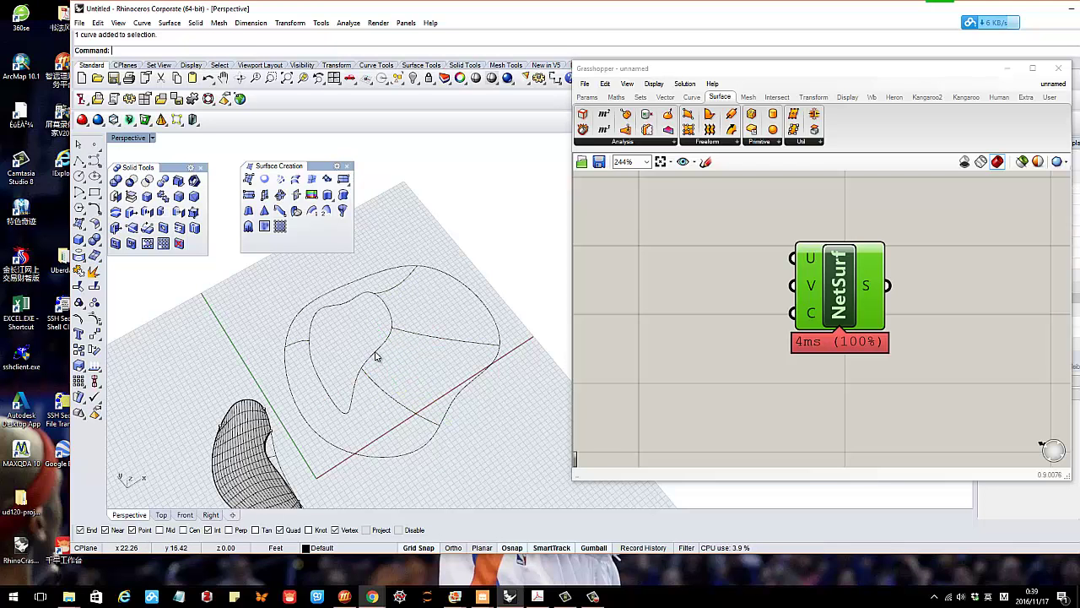
pyautogui.moveTo(458, 385); pyautogui.dragTo(369, 349, button='right')
pyautogui.press('Escape')
# Draw a short trial line behind the ring outlines and delete it
pyautogui.scroll(2, 412, 339)
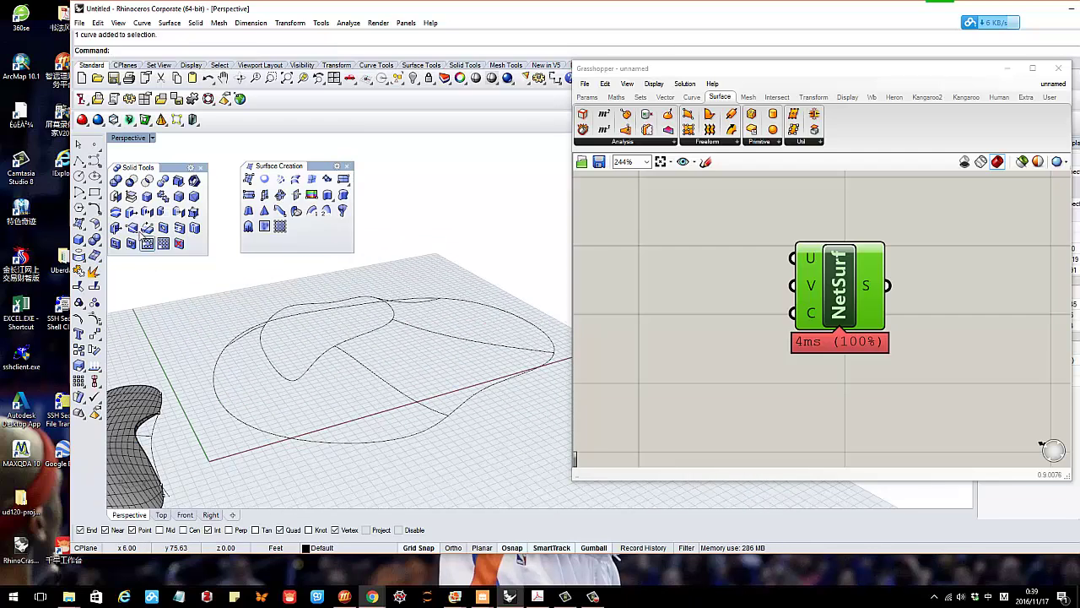
pyautogui.click(78, 161)
pyautogui.click(393, 268)
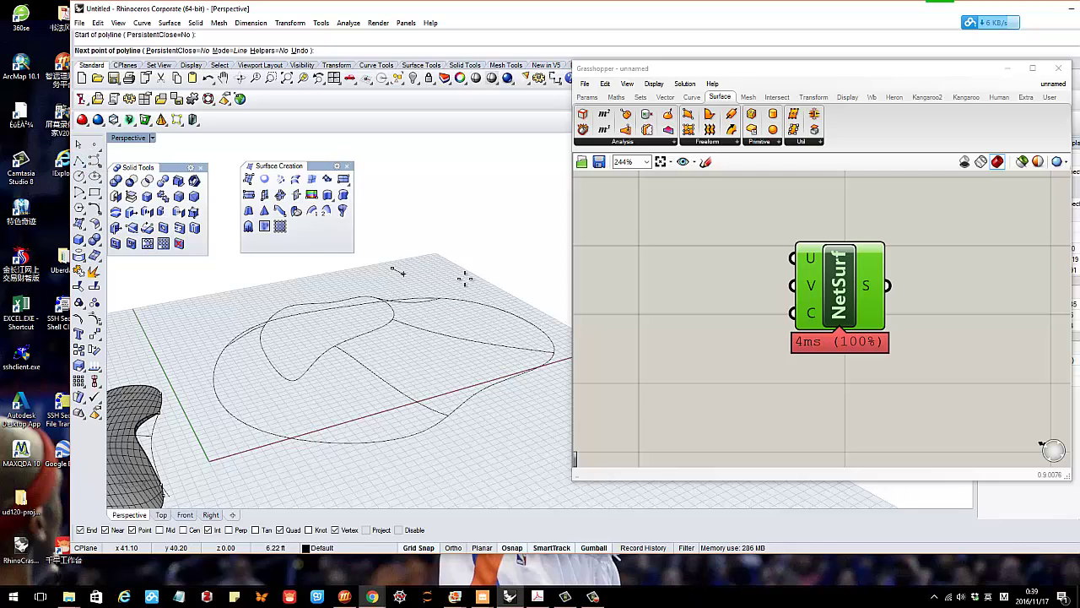
pyautogui.click(479, 277)
pyautogui.press('Return')
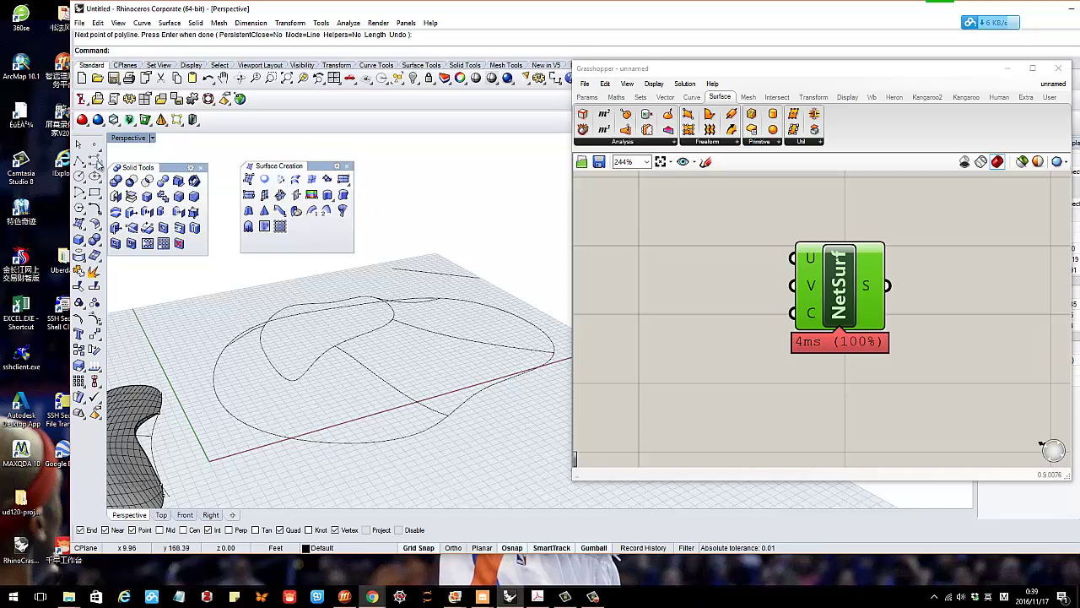
pyautogui.click(439, 276)
pyautogui.press('Delete')
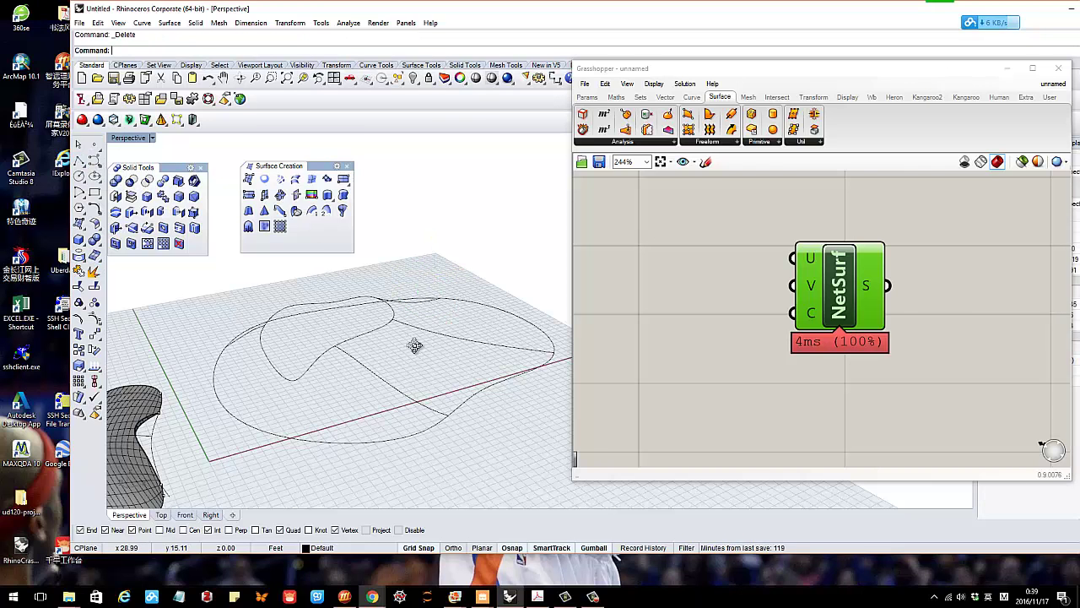
# Reposition the existing NetSurf component on the canvas and turn its preview back on
pyautogui.moveTo(414, 345); pyautogui.dragTo(416, 329, button='right')
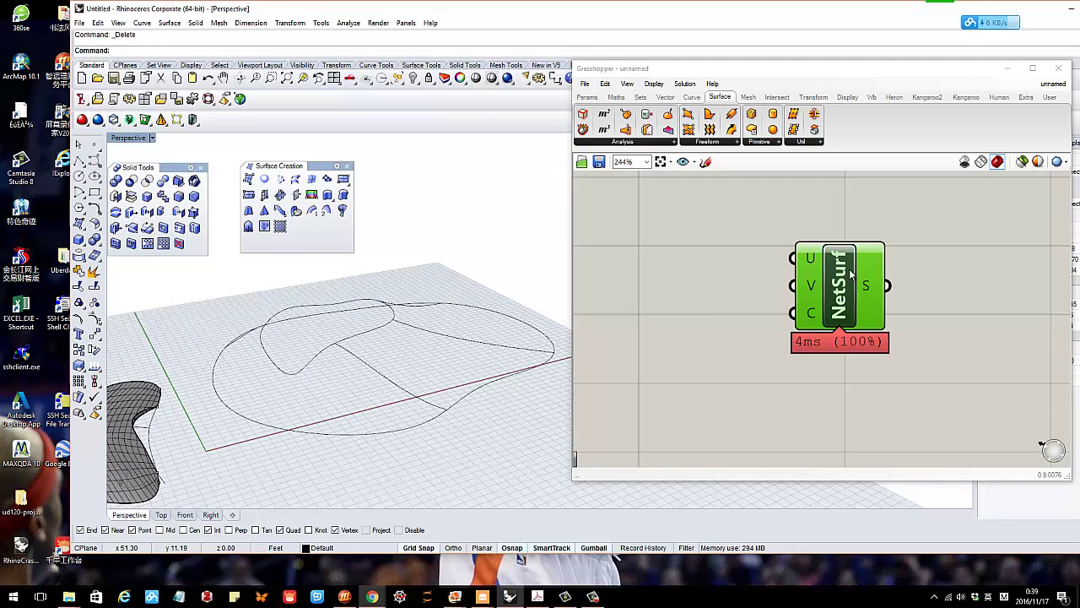
pyautogui.moveTo(840, 276); pyautogui.dragTo(775, 261)
pyautogui.rightClick(775, 262)
pyautogui.click(806, 280)
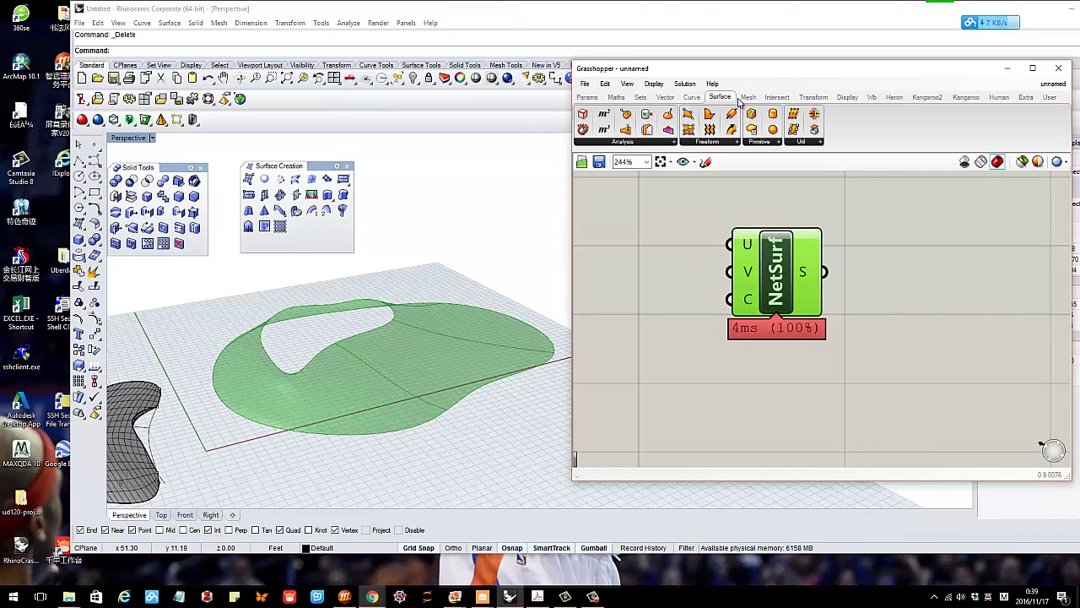
# Replace the existing NetSurf component with a new, empty Network Surface component in the same spot
pyautogui.click(723, 143)
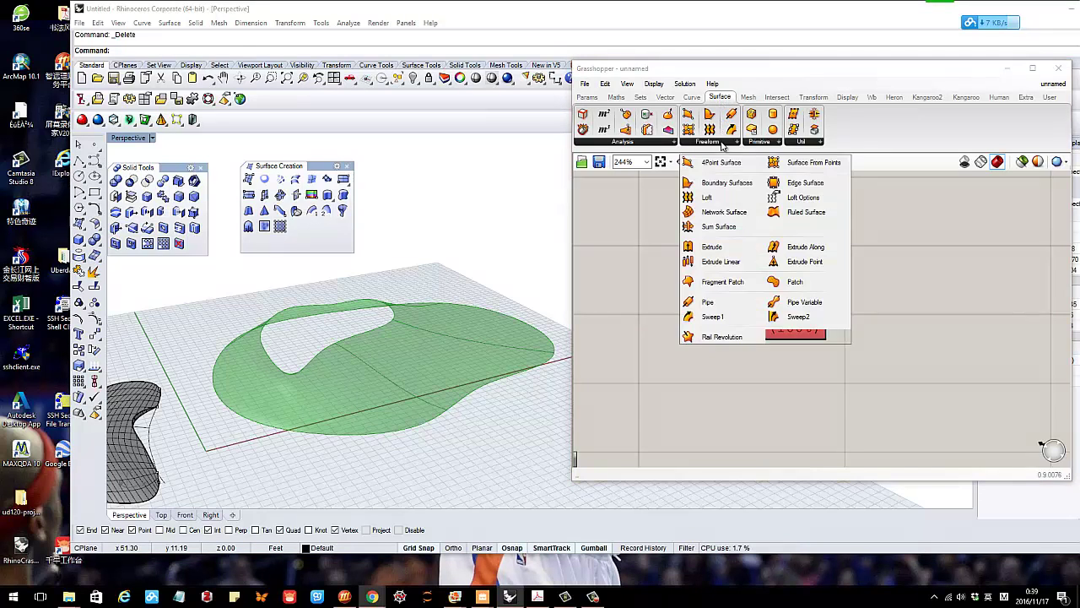
pyautogui.click(725, 217)
pyautogui.click(741, 392)
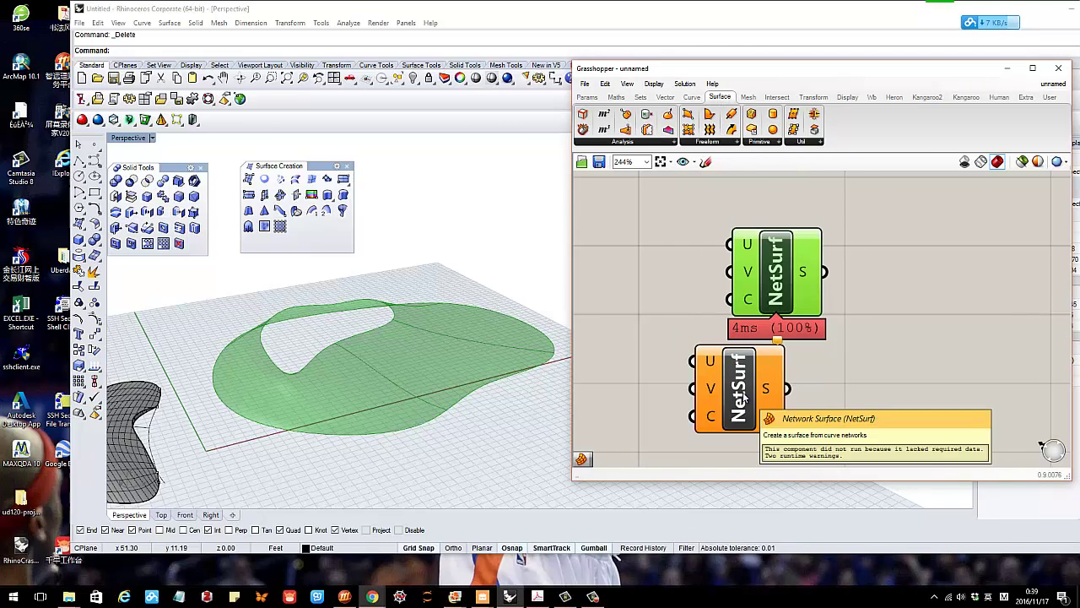
pyautogui.click(742, 394)
pyautogui.click(778, 287)
pyautogui.press('Delete')
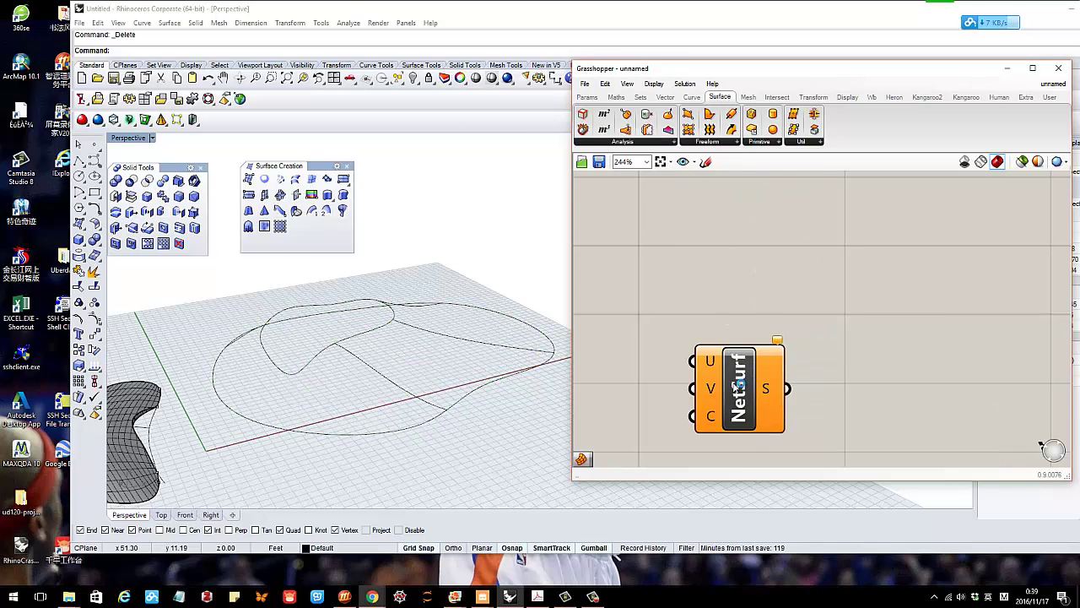
pyautogui.moveTo(739, 406); pyautogui.dragTo(774, 295)
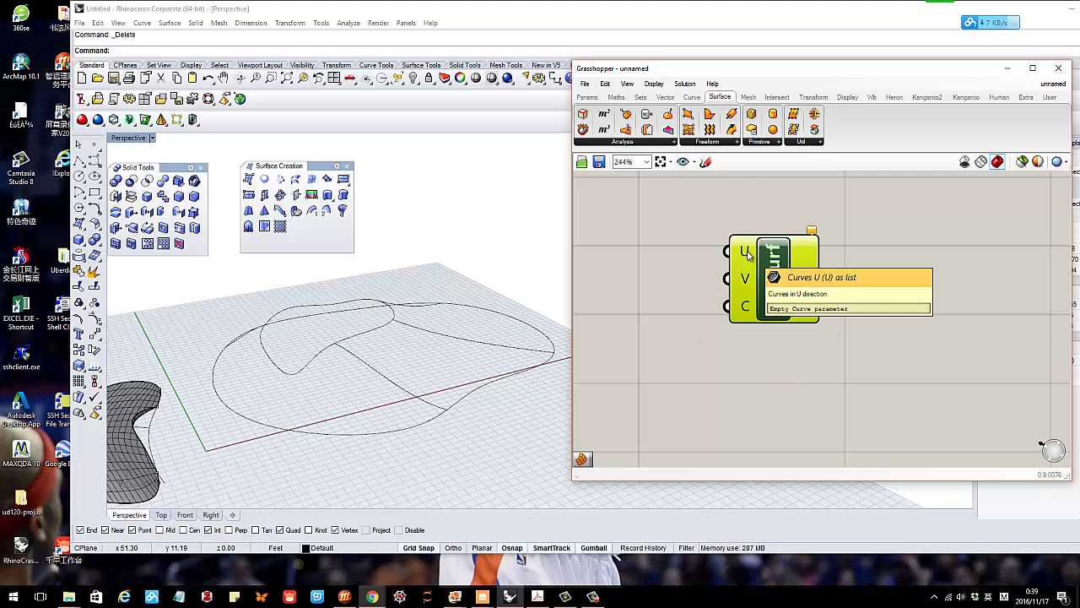
# Reference the four cross curves between the inner and outer outlines as multiple curves in the U input
pyautogui.rightClick(748, 256)
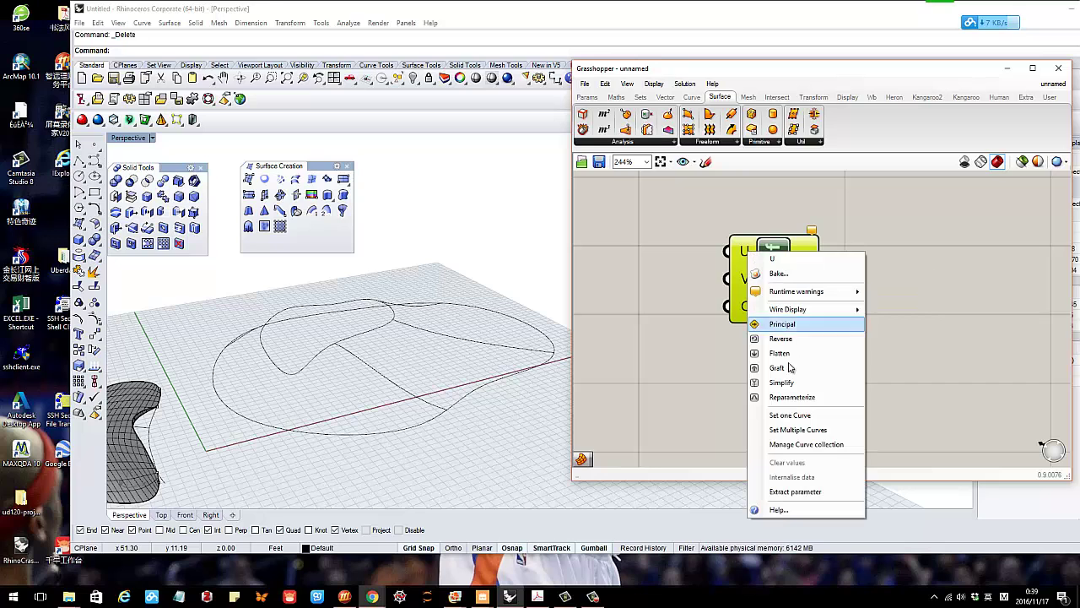
pyautogui.click(796, 432)
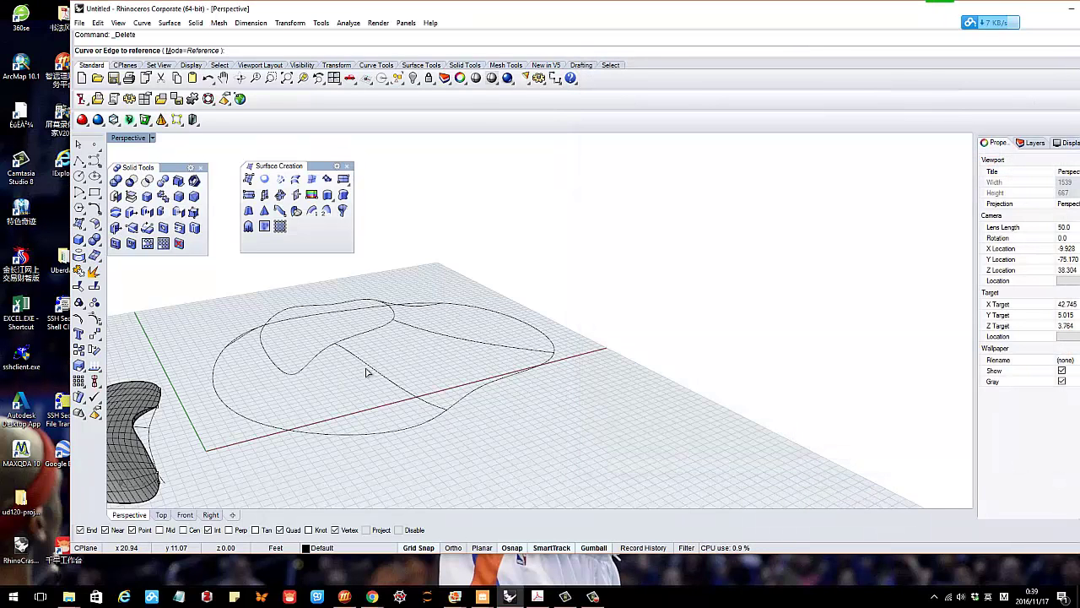
pyautogui.click(367, 367)
pyautogui.click(436, 336)
pyautogui.moveTo(436, 325); pyautogui.dragTo(445, 348, button='right')
pyautogui.click(402, 289)
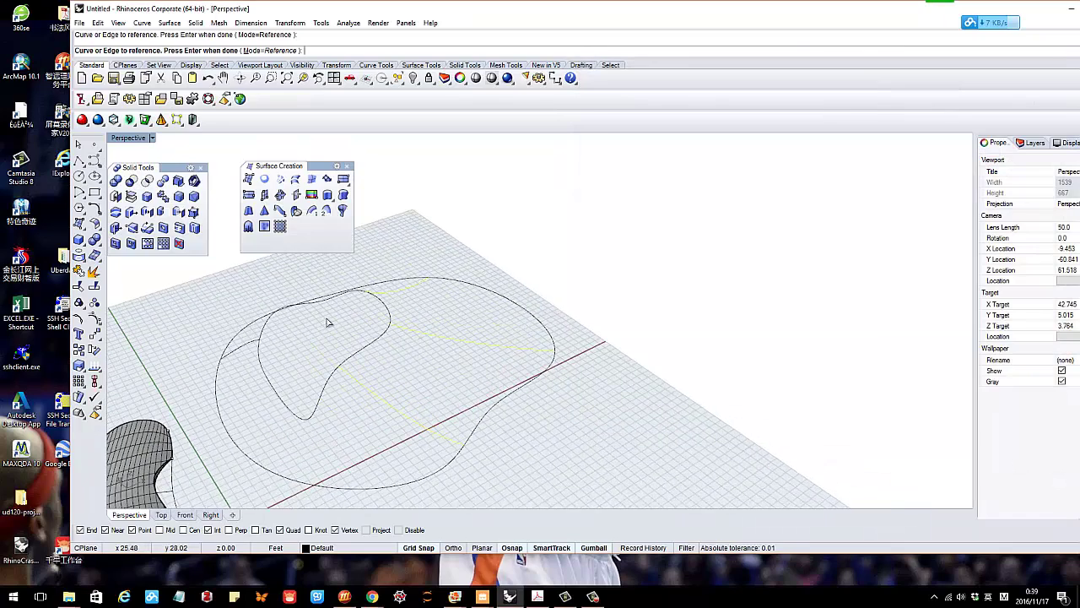
pyautogui.moveTo(329, 322); pyautogui.dragTo(285, 397, button='right')
pyautogui.rightClick(335, 379)
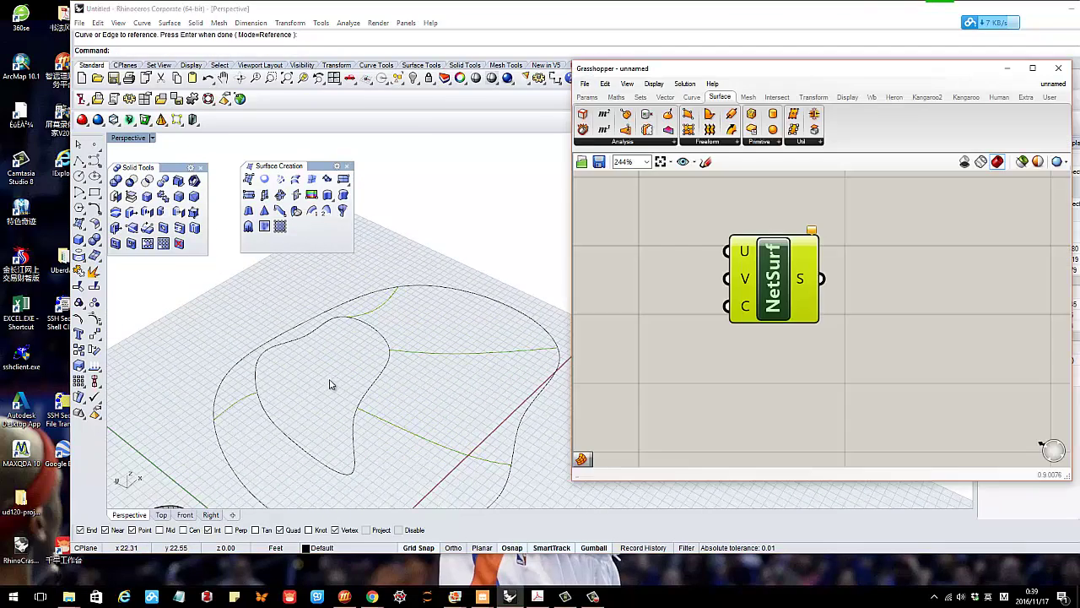
# Reference the closed inner and outer outlines as multiple curves in the V input
pyautogui.moveTo(358, 399); pyautogui.dragTo(299, 327, button='right')
pyautogui.rightClick(745, 281)
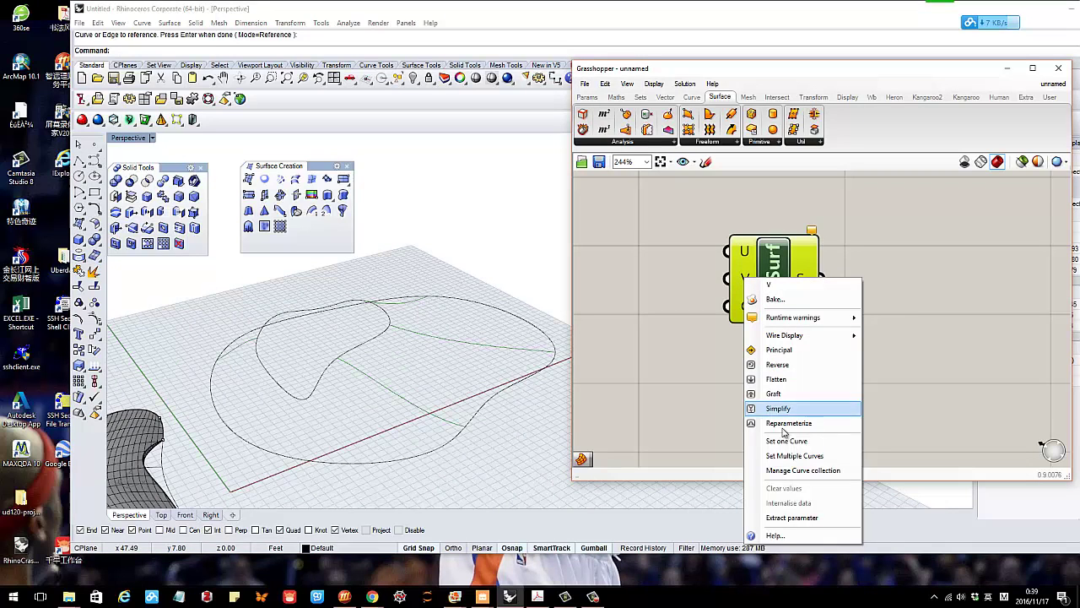
pyautogui.click(795, 456)
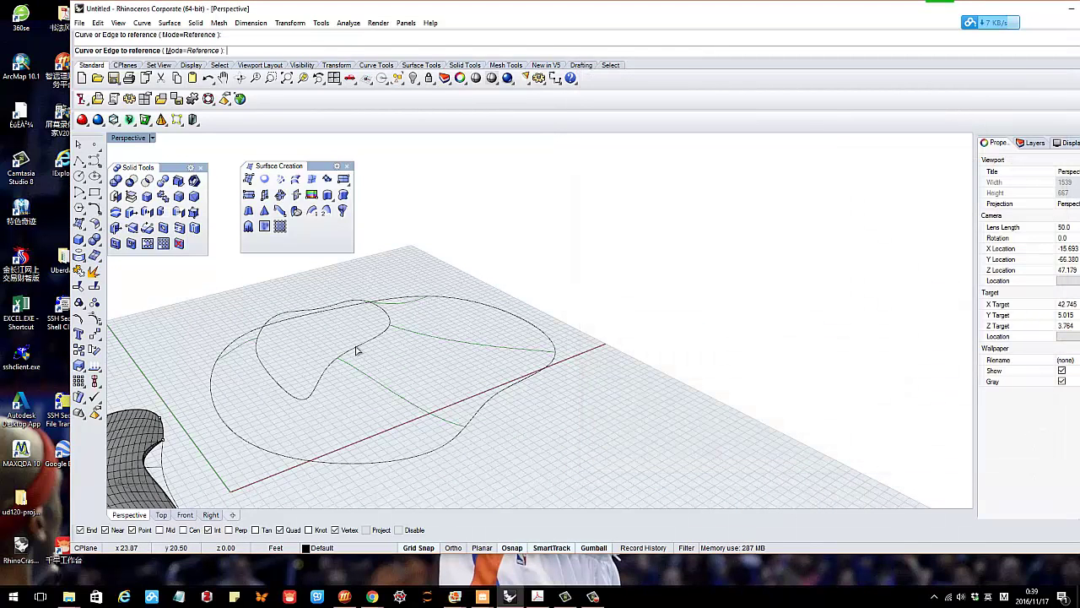
pyautogui.click(357, 350)
pyautogui.click(501, 397)
pyautogui.press('Return')
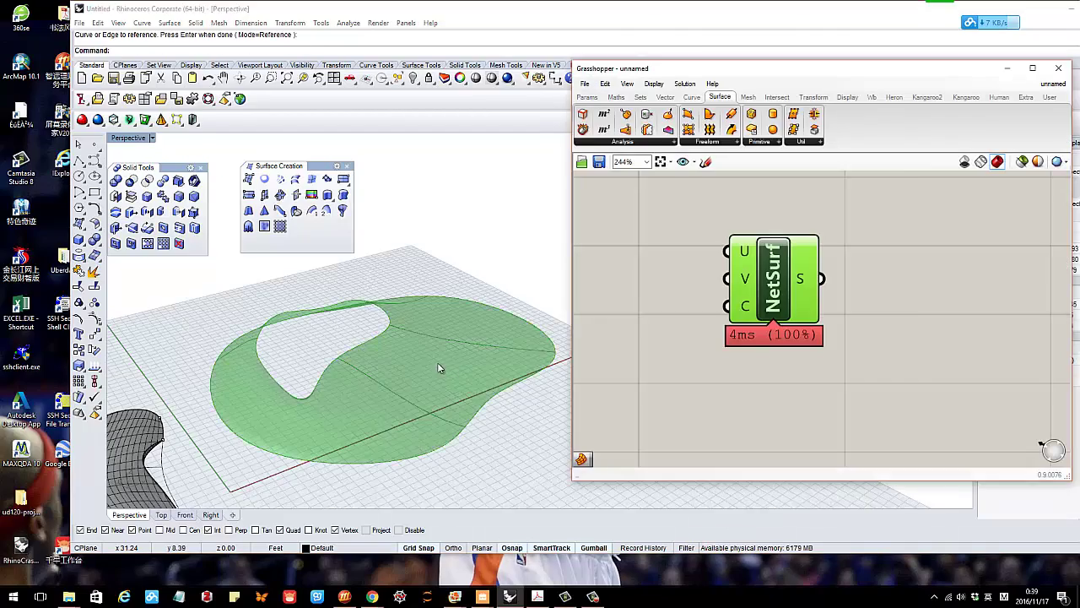
# Turn on the control points of the cross curve nearest the red X axis and move its two middle points vertically
pyautogui.moveTo(437, 362); pyautogui.dragTo(411, 346, button='right')
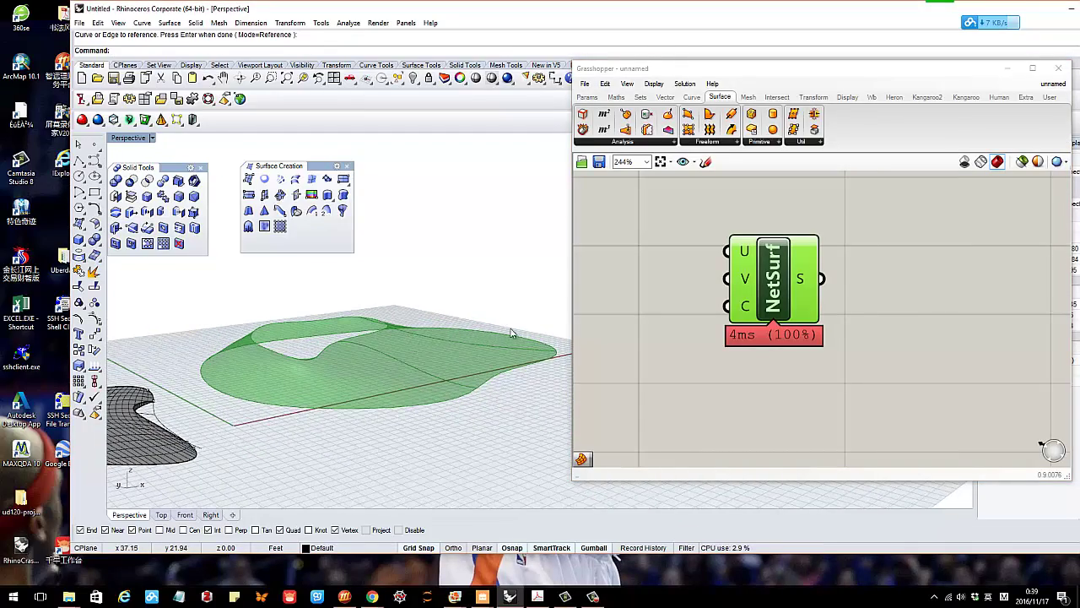
pyautogui.moveTo(447, 381); pyautogui.dragTo(392, 363, button='right')
pyautogui.click(362, 356)
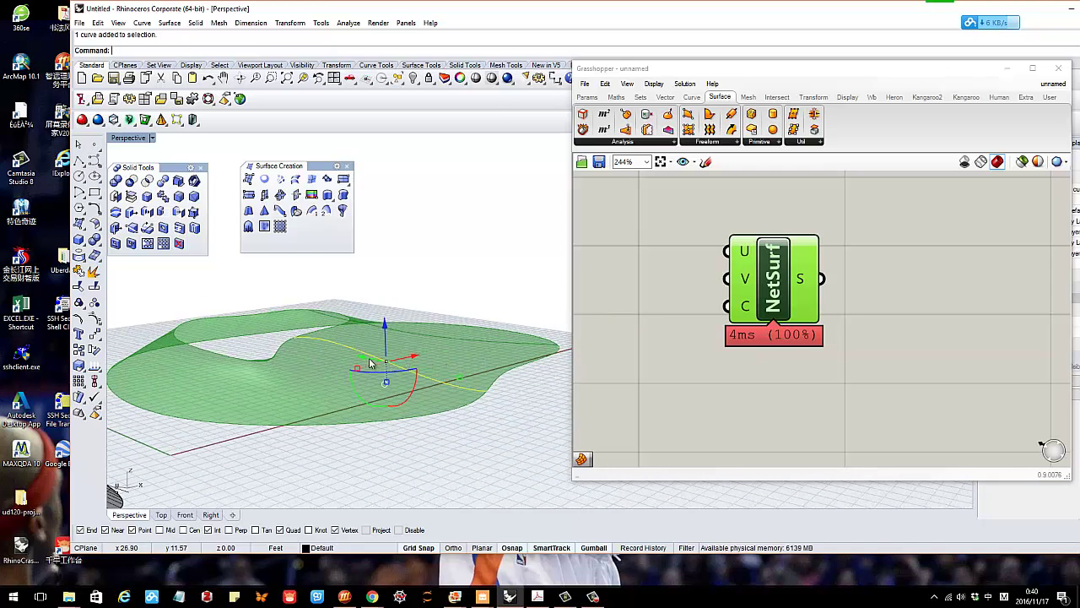
pyautogui.press('F10')
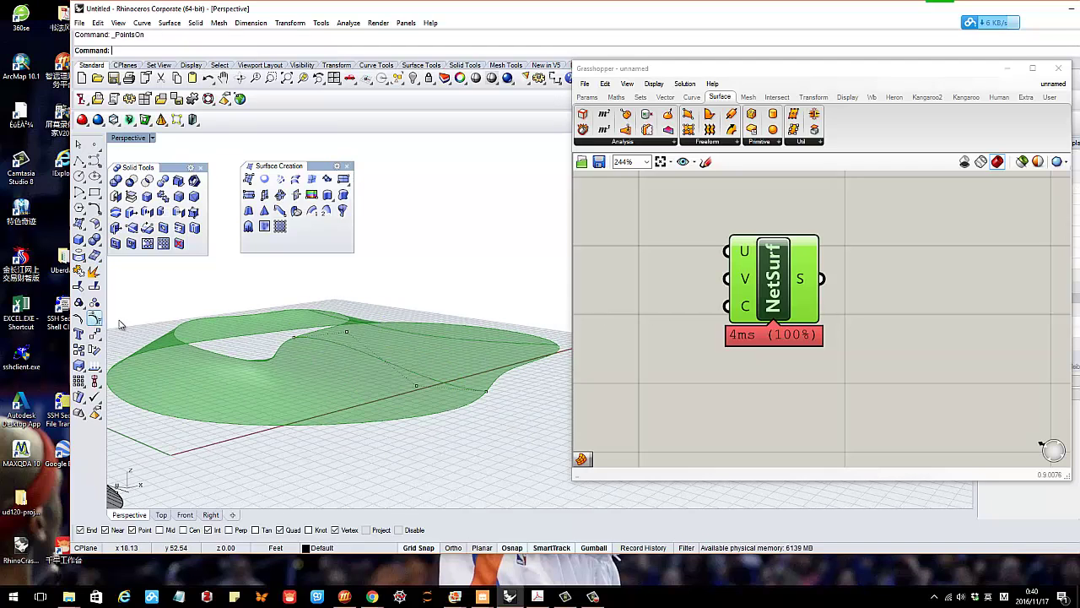
pyautogui.click(416, 390)
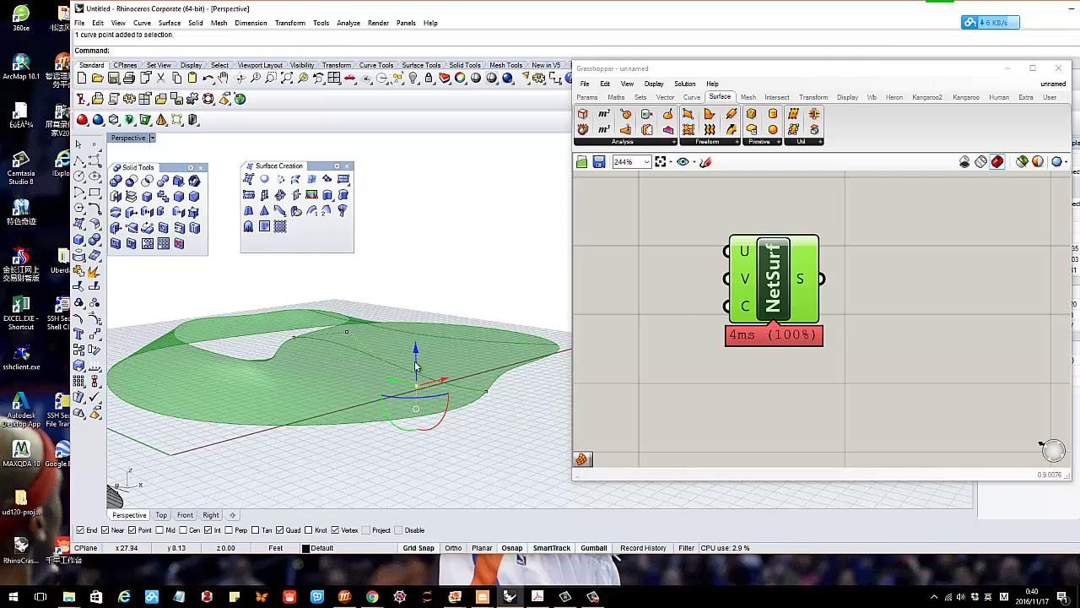
pyautogui.moveTo(416, 366); pyautogui.dragTo(419, 331)
pyautogui.moveTo(406, 359); pyautogui.dragTo(334, 353, button='right')
pyautogui.scroll(3, 320, 350)
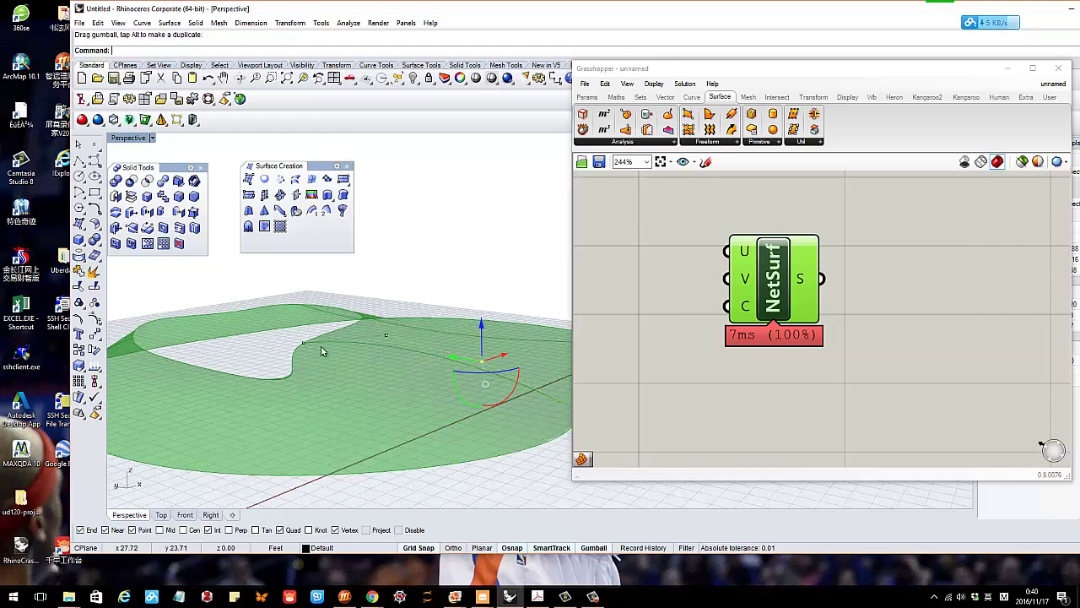
pyautogui.click(389, 336)
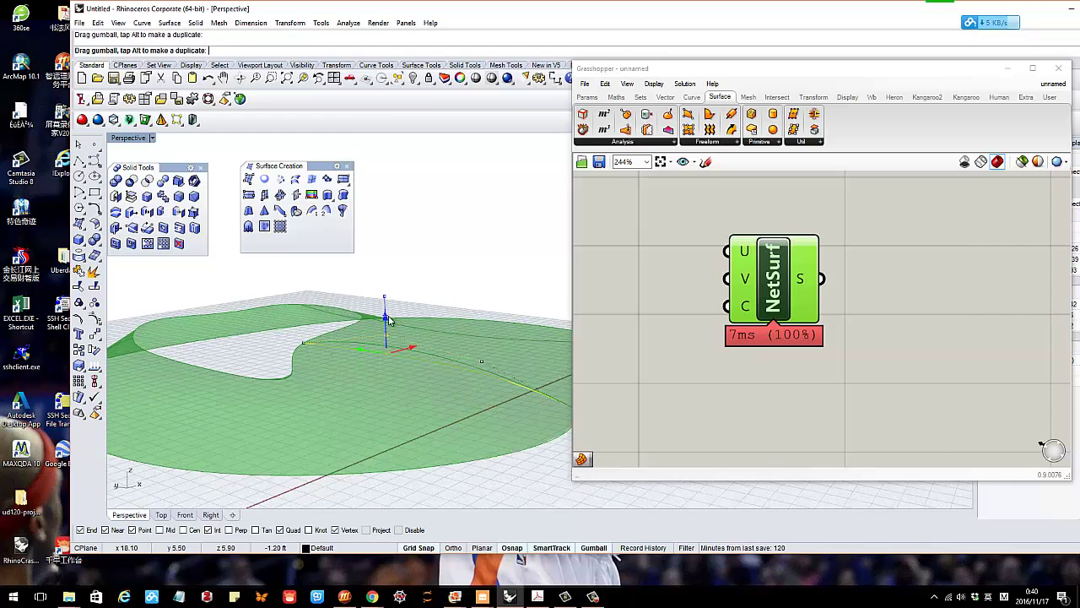
# Turn on the control points of the cross curve on the opposite side of the ring and raise its middle points
pyautogui.scroll(-4, 323, 346)
pyautogui.moveTo(323, 346); pyautogui.dragTo(451, 410, button='right')
pyautogui.click(411, 405)
pyautogui.scroll(-4, 411, 406)
pyautogui.scroll(2, 450, 410)
pyautogui.click(95, 319)
pyautogui.scroll(4, 451, 417)
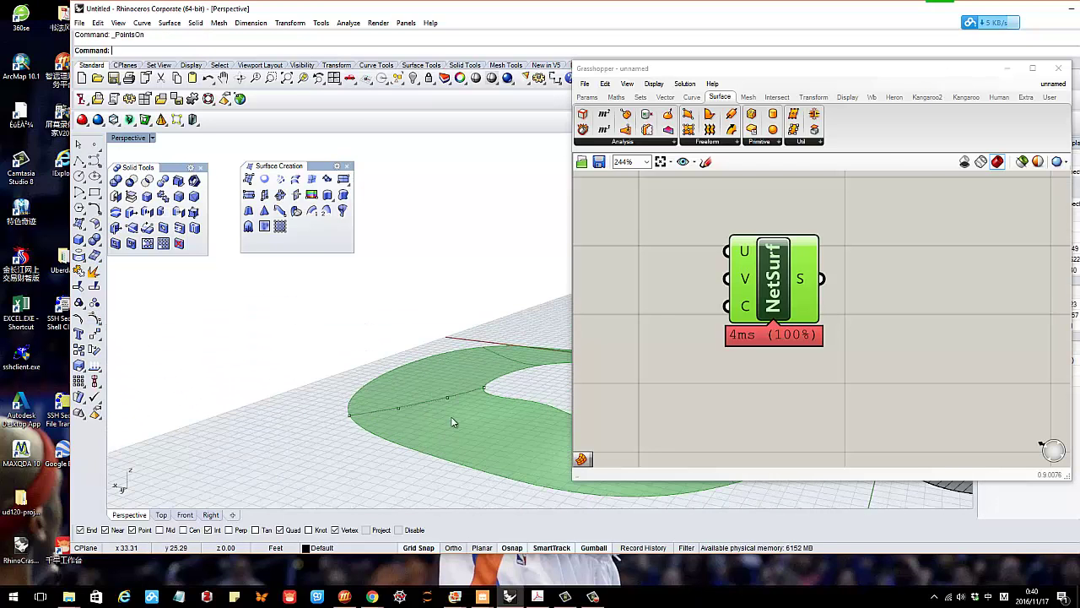
pyautogui.click(449, 398)
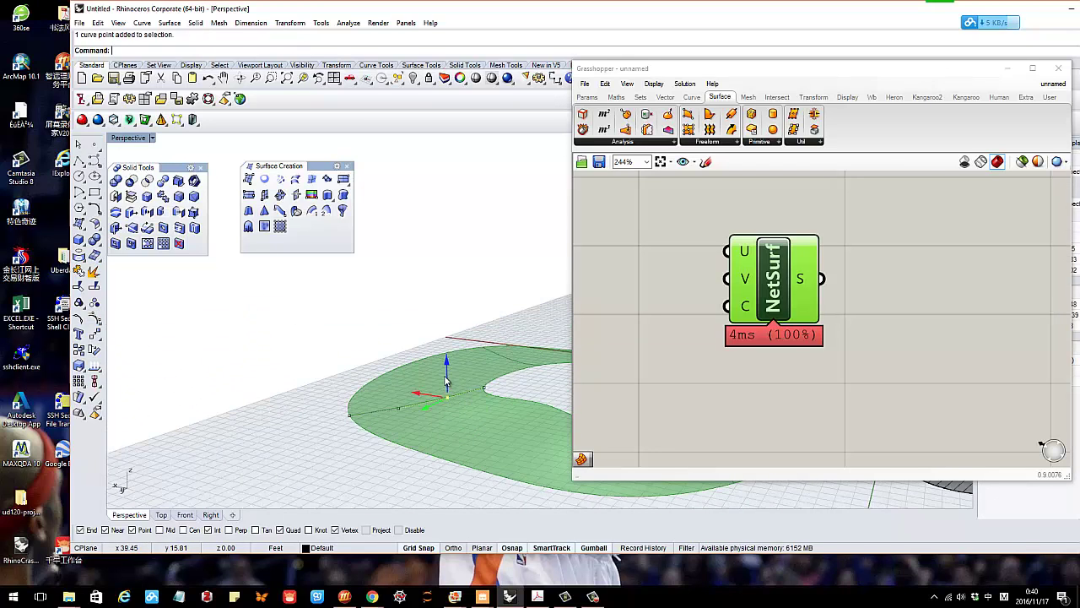
pyautogui.click(398, 409)
pyautogui.moveTo(399, 392); pyautogui.dragTo(398, 378)
# Readjust the height of the outer middle control point on the cross curve nearest the red X axis
pyautogui.scroll(-5, 377, 394)
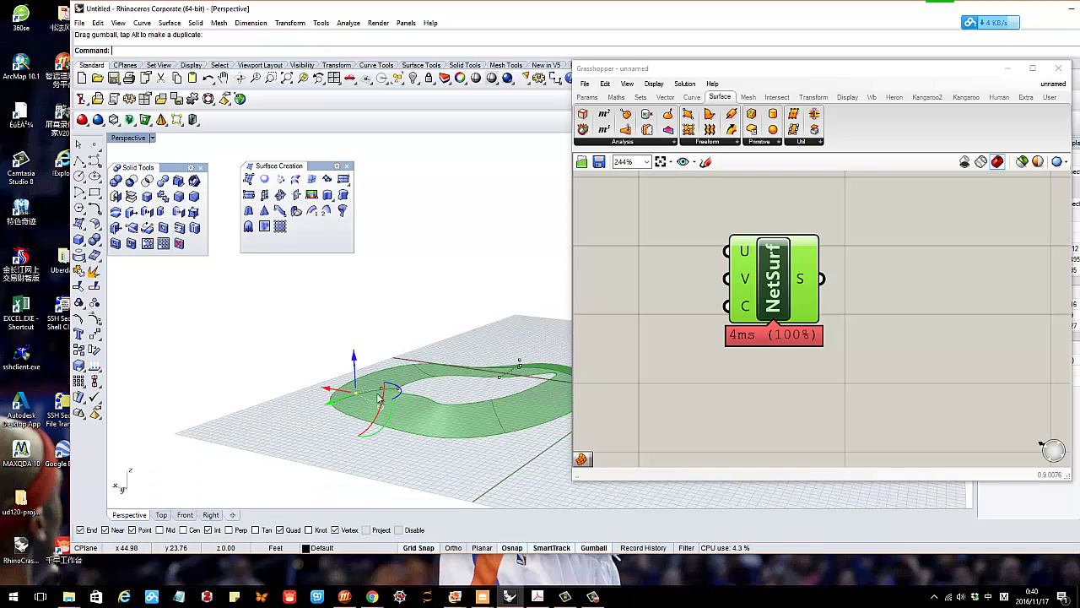
pyautogui.moveTo(492, 397); pyautogui.dragTo(297, 407, button='right')
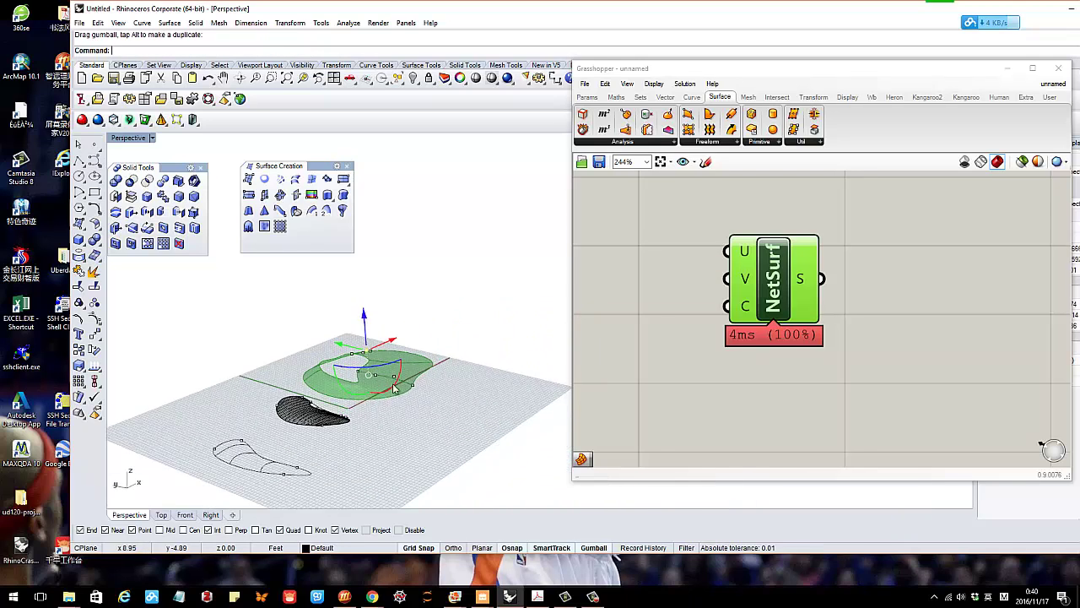
pyautogui.scroll(5, 396, 377)
pyautogui.click(395, 377)
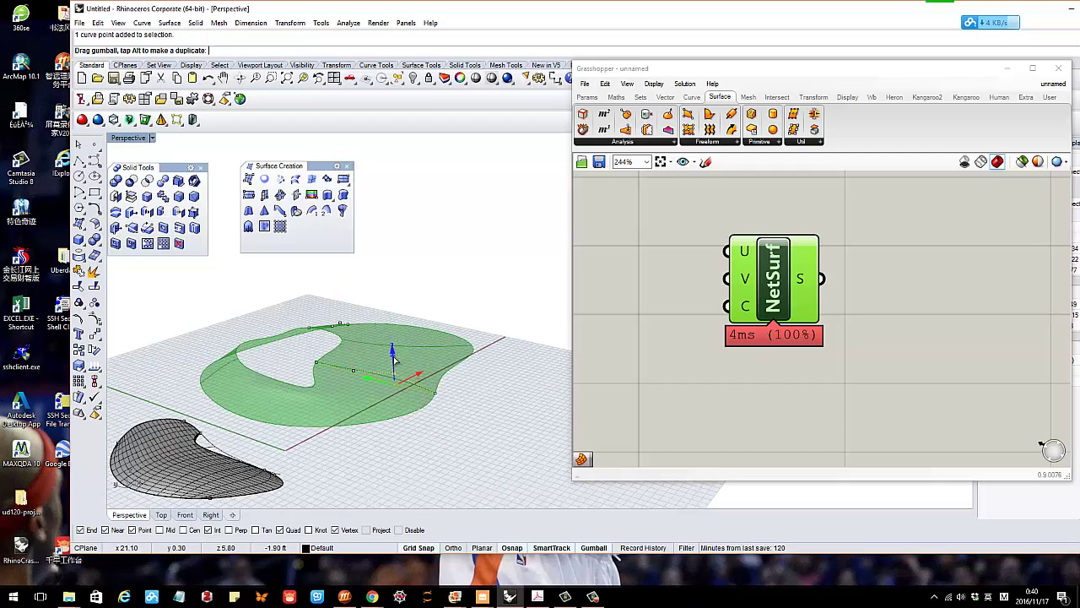
pyautogui.moveTo(395, 347); pyautogui.dragTo(393, 307)
pyautogui.moveTo(386, 414)
pyautogui.mouseDown(button='right')
pyautogui.moveTo(289, 398)
pyautogui.moveTo(313, 379)
pyautogui.moveTo(366, 397)
pyautogui.moveTo(393, 393)
pyautogui.moveTo(354, 371)
pyautogui.moveTo(286, 411)
pyautogui.moveTo(316, 413)
pyautogui.moveTo(401, 355)
pyautogui.moveTo(364, 417)
pyautogui.moveTo(374, 374)
pyautogui.moveTo(479, 356)
pyautogui.moveTo(328, 364)
pyautogui.moveTo(400, 429)
pyautogui.mouseUp(button='right')
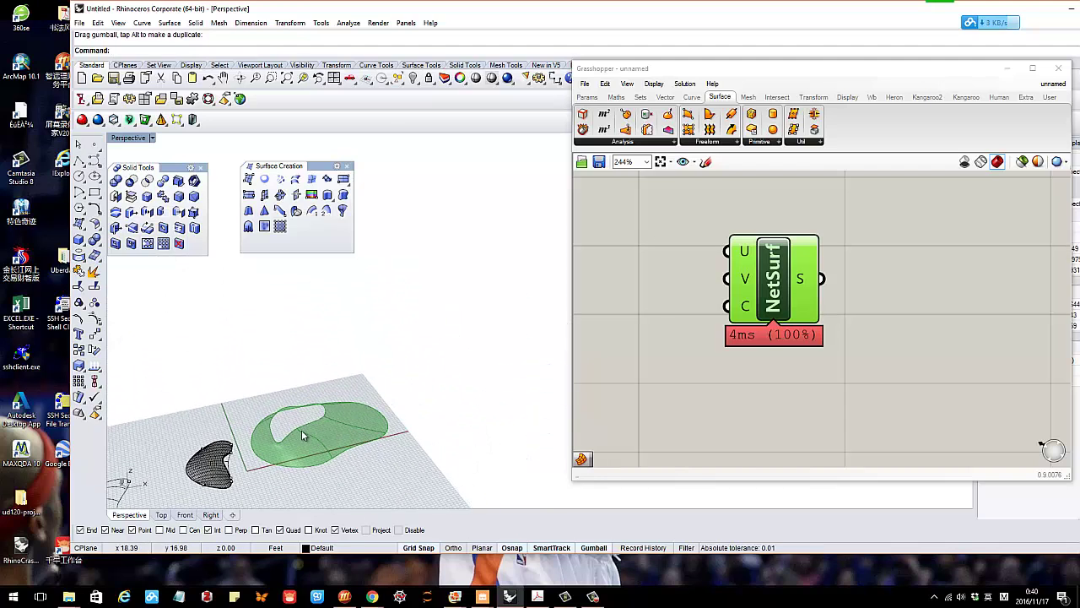
pyautogui.scroll(3, 301, 429)
pyautogui.keyDown('shift'); pyautogui.moveTo(293, 442); pyautogui.dragTo(419, 368, button='right'); pyautogui.keyUp('shift')
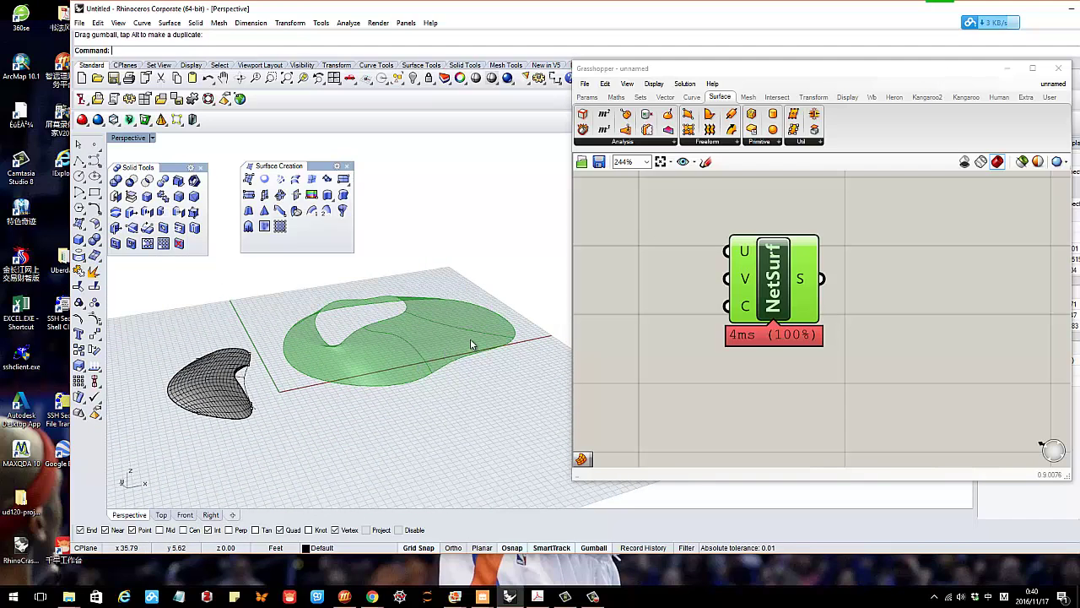
pyautogui.scroll(-4, 470, 338)
pyautogui.scroll(4, 451, 346)
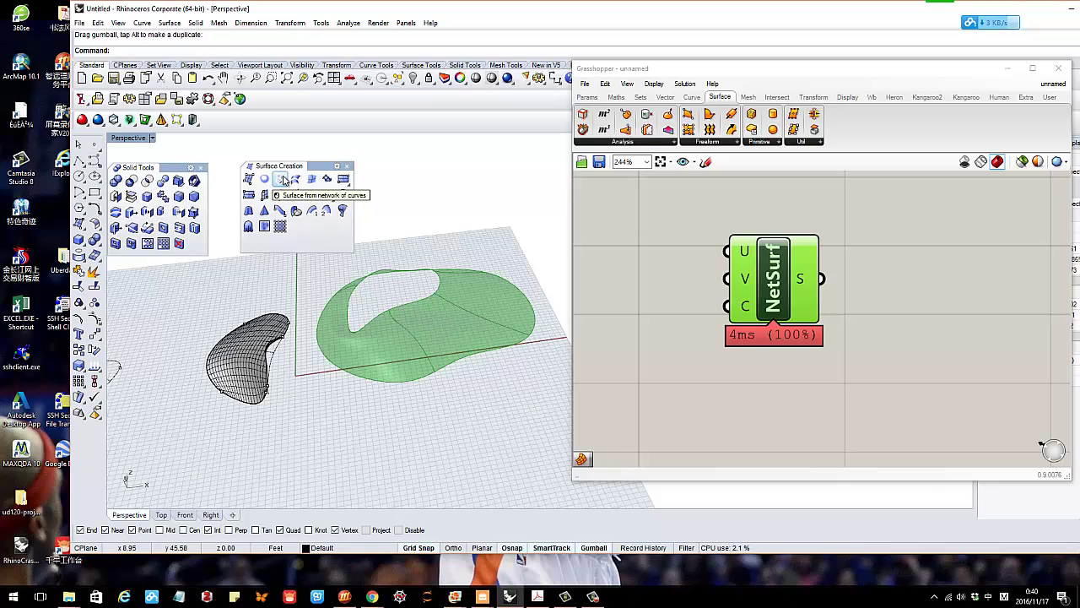
pyautogui.scroll(-3, 466, 333)
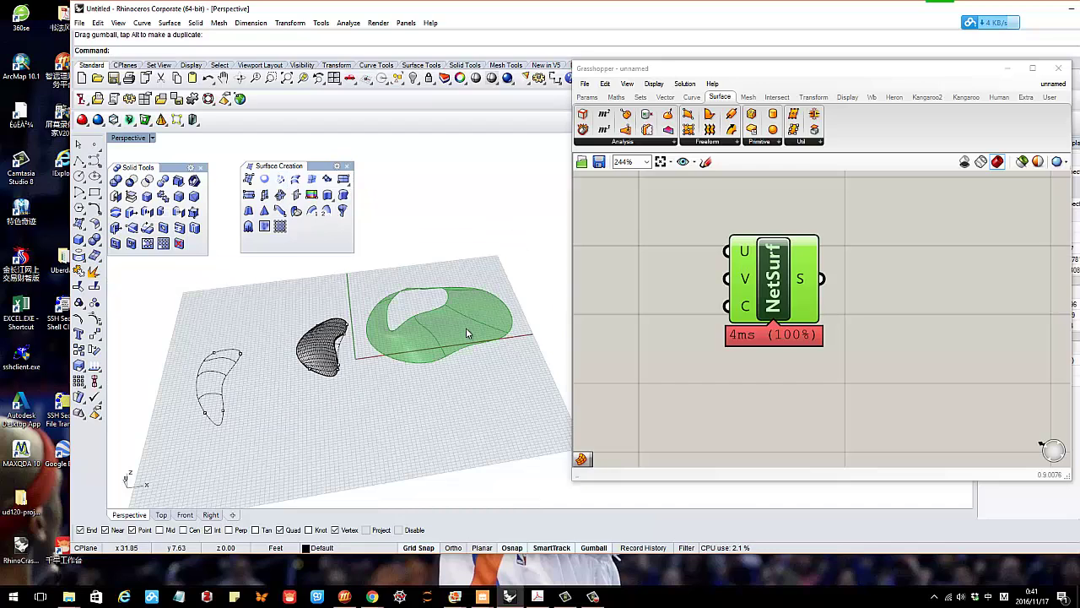